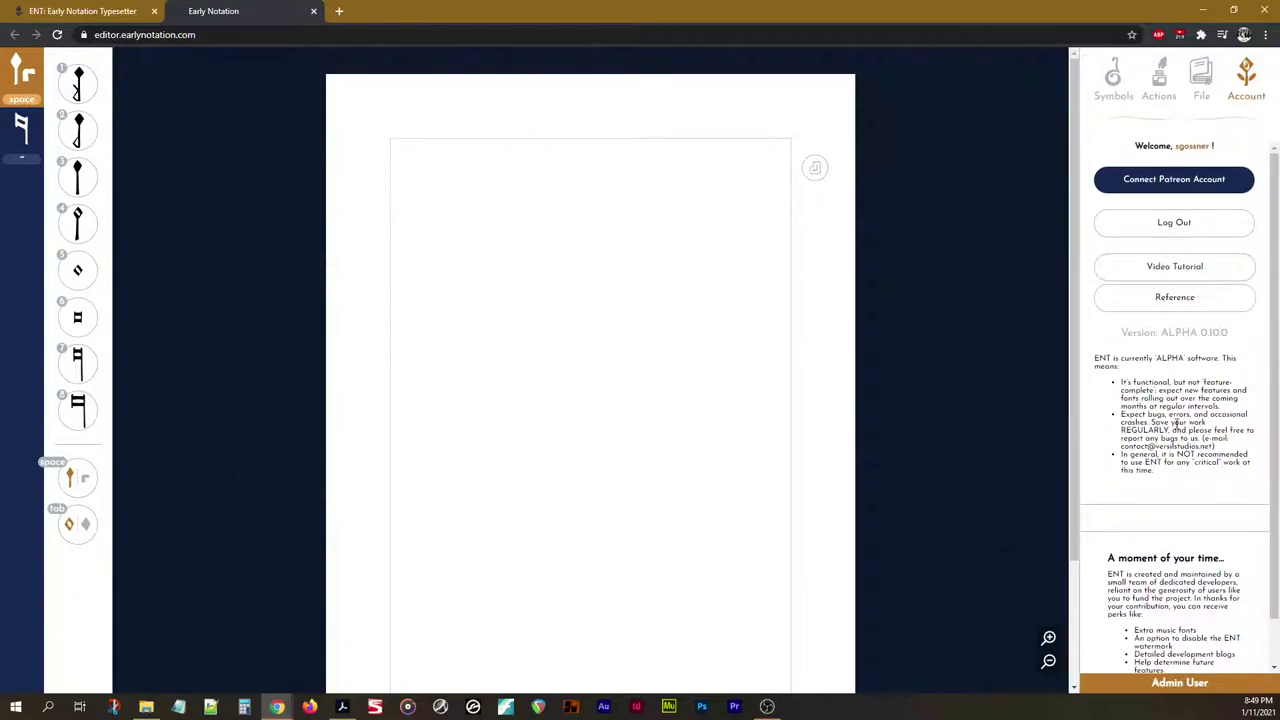
Cycle through the File, Actions, Symbols and account tabs, ending on the File layout and paper settings.
left_click(1201, 80)
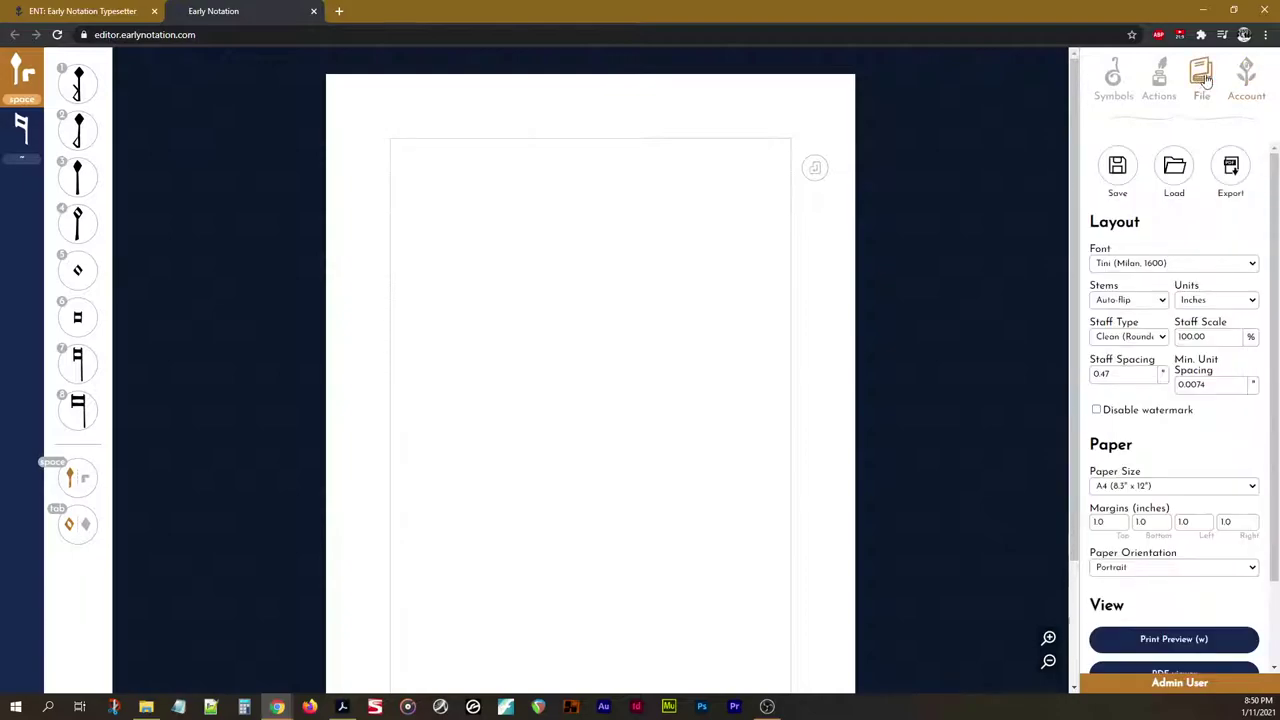
left_click(1246, 78)
left_click(1201, 78)
left_click(1159, 78)
left_click(1115, 78)
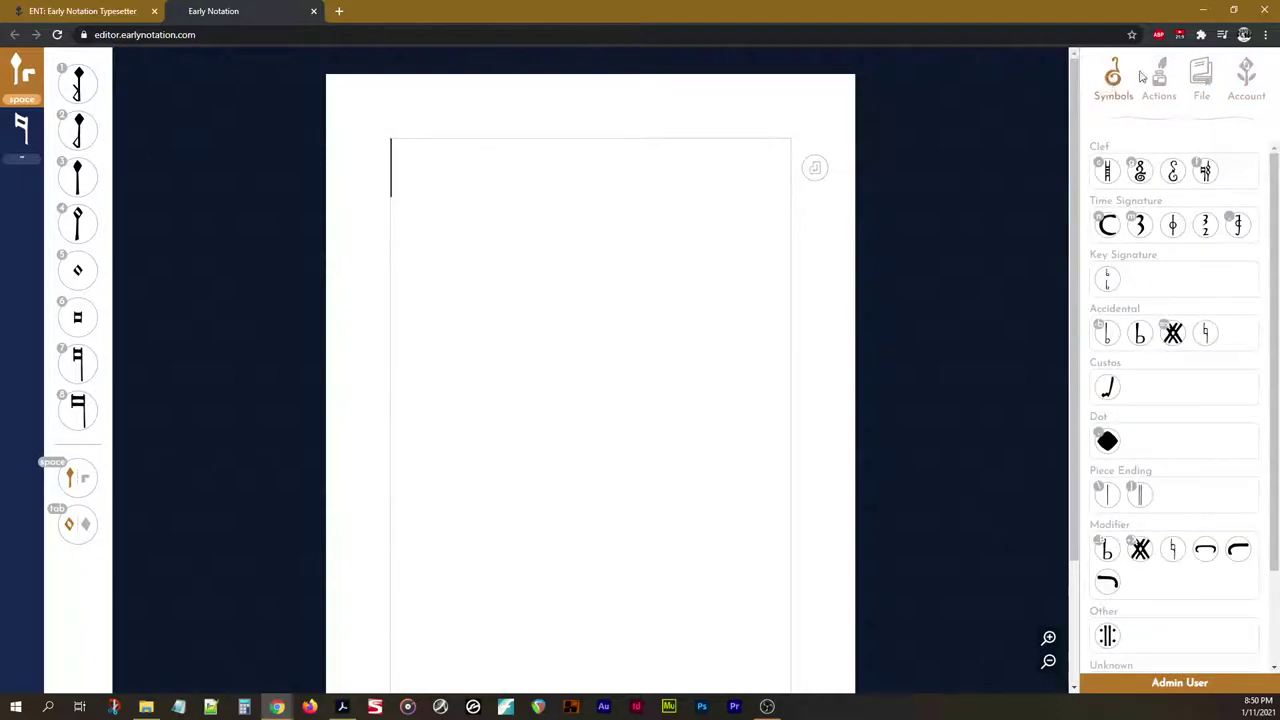
left_click(1246, 78)
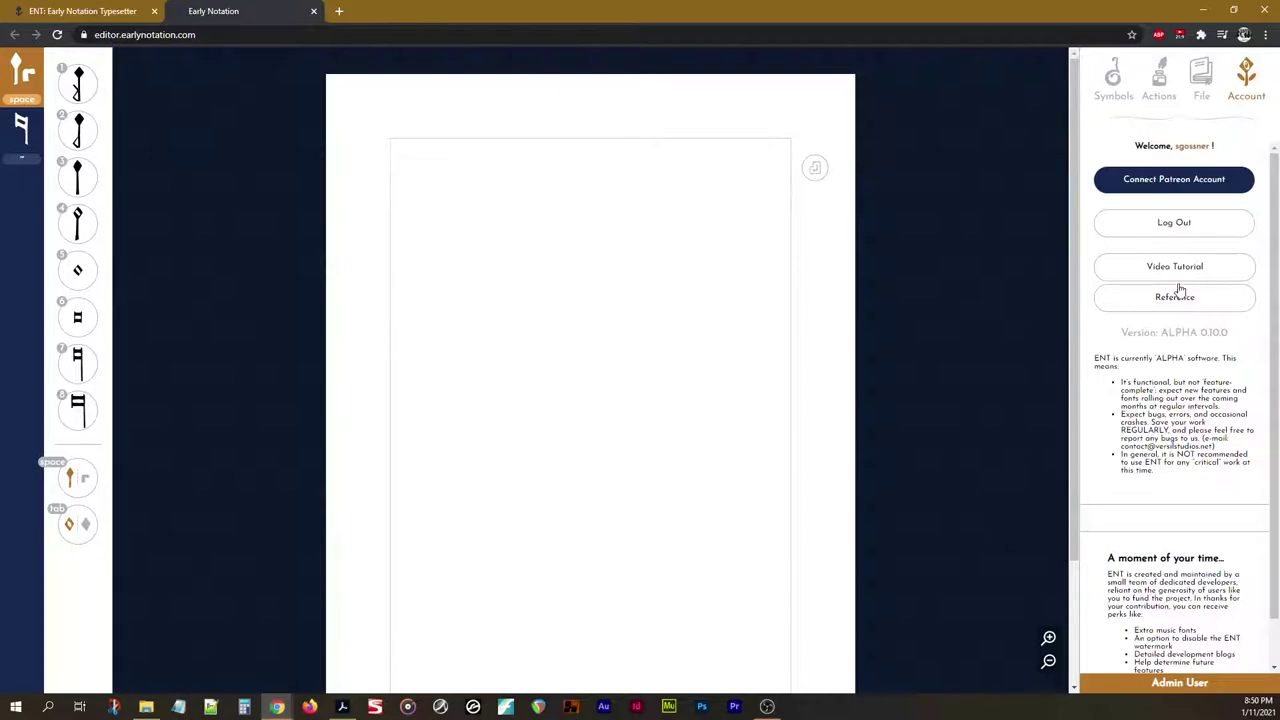
left_click(1200, 73)
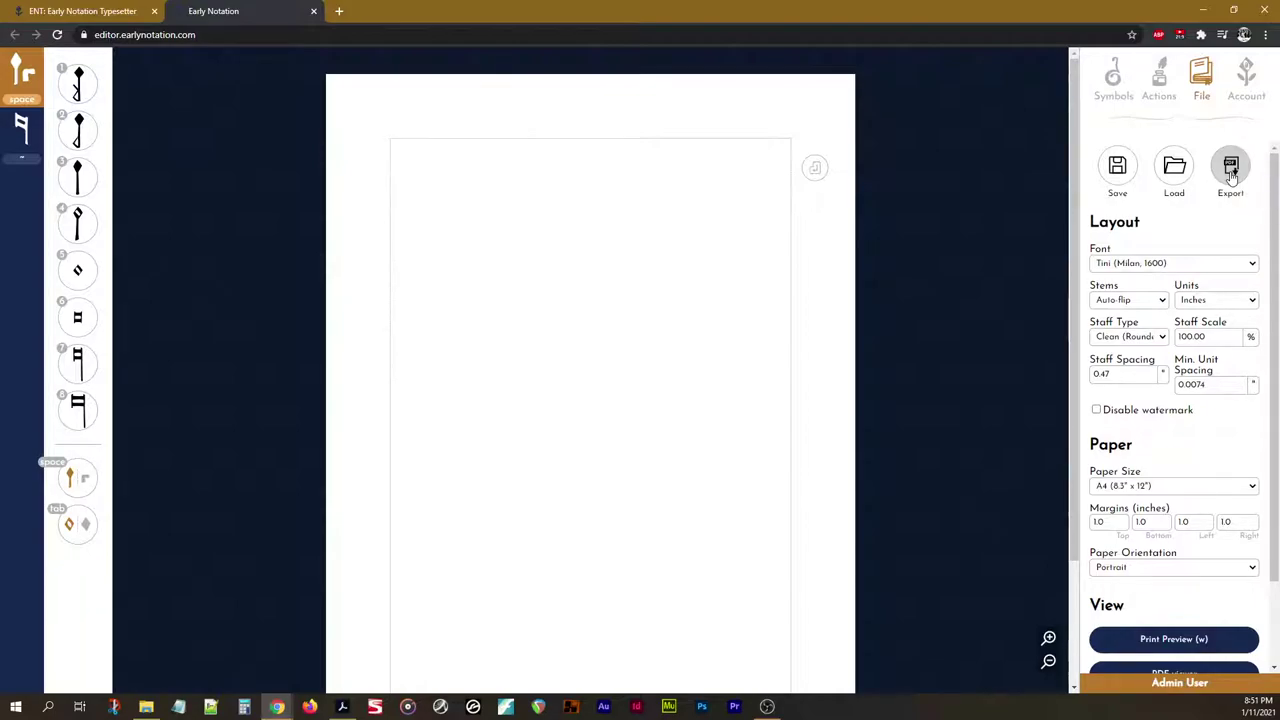
scroll(1198, 222, "down", 1)
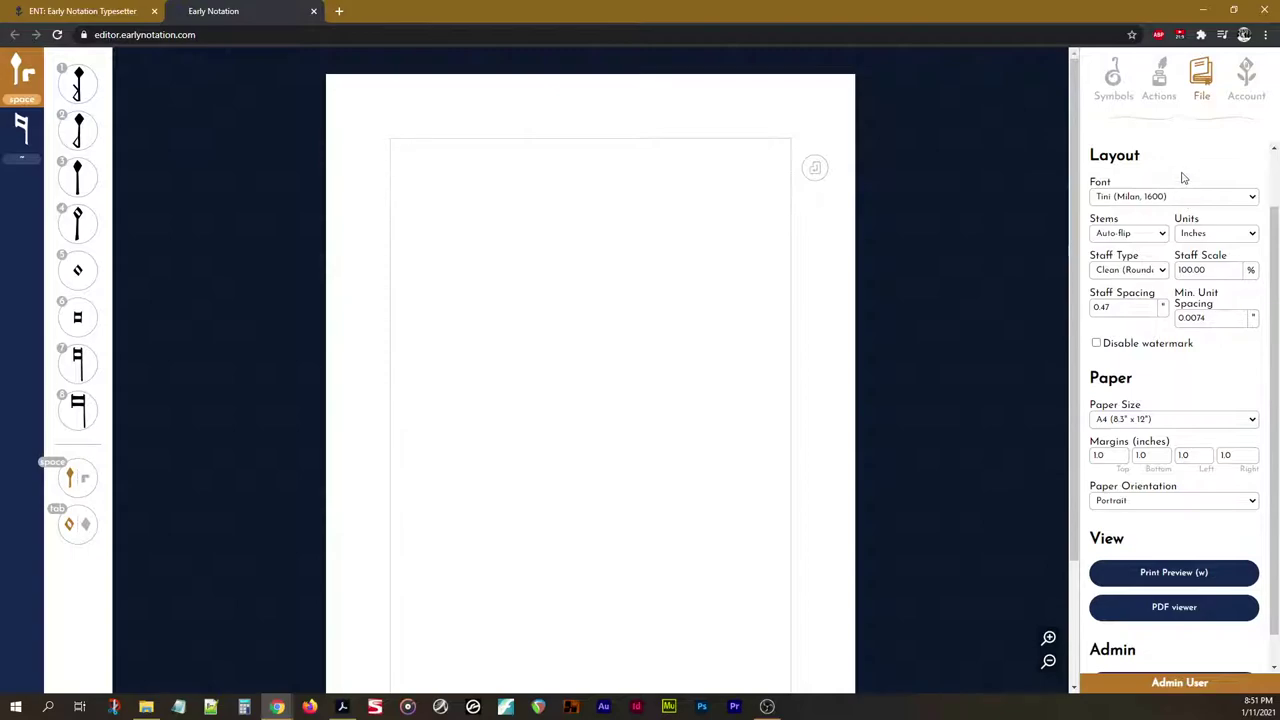
left_click(1174, 196)
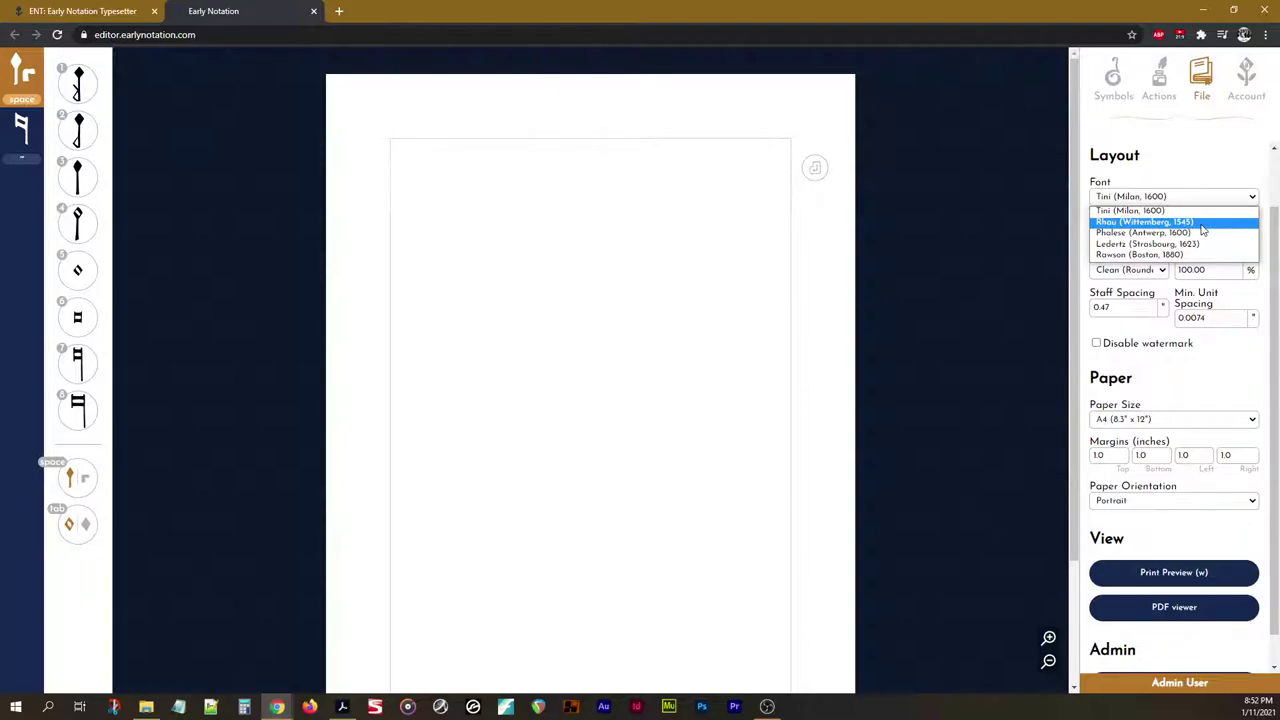
left_click(1207, 210)
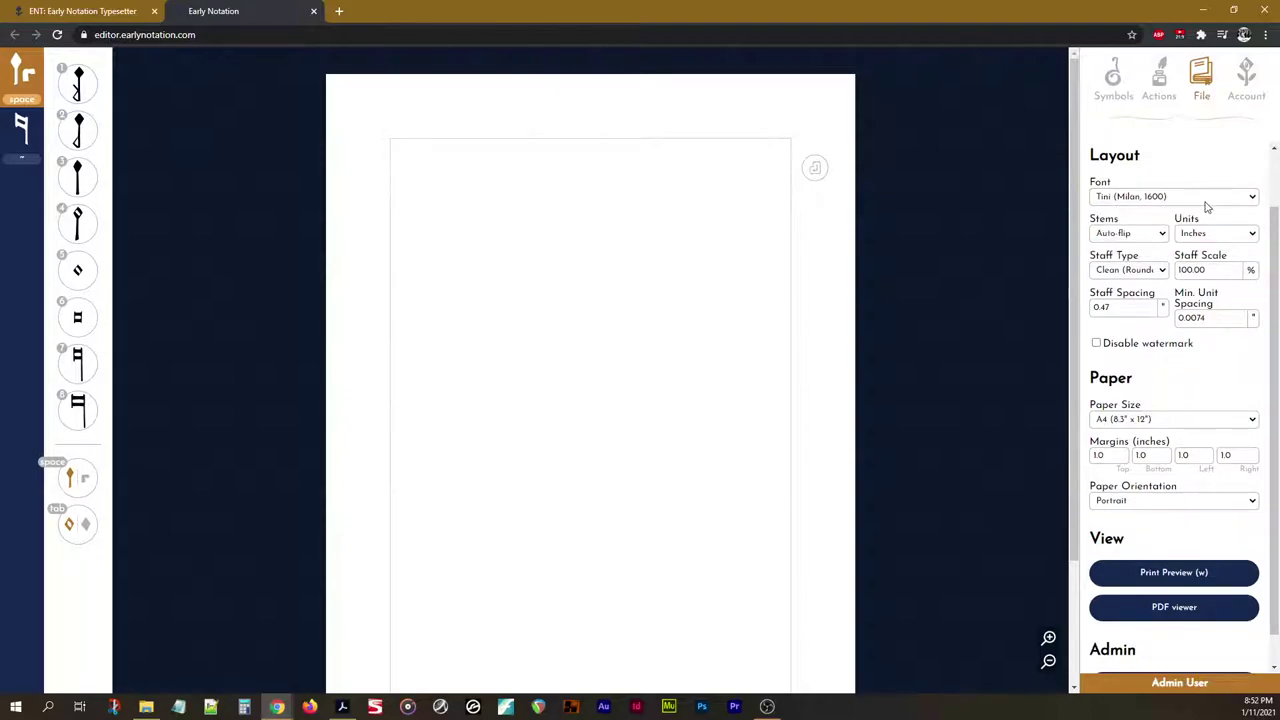
left_click(1205, 197)
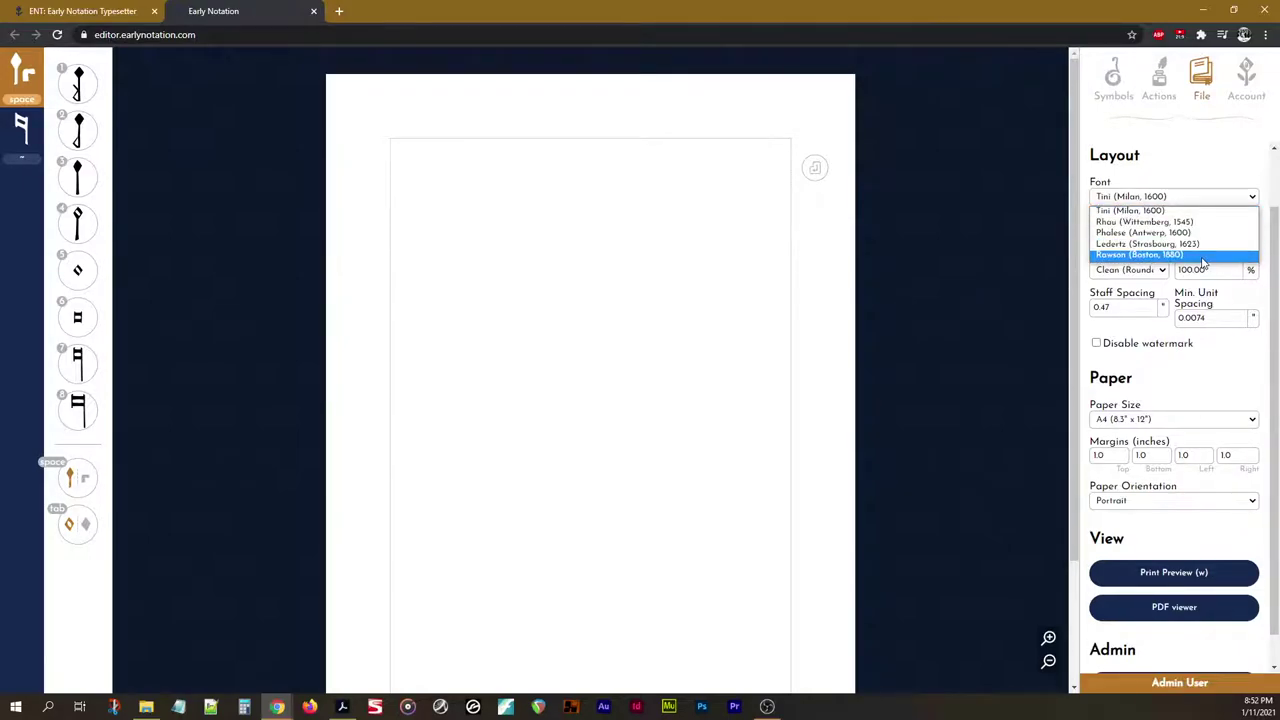
left_click(1176, 210)
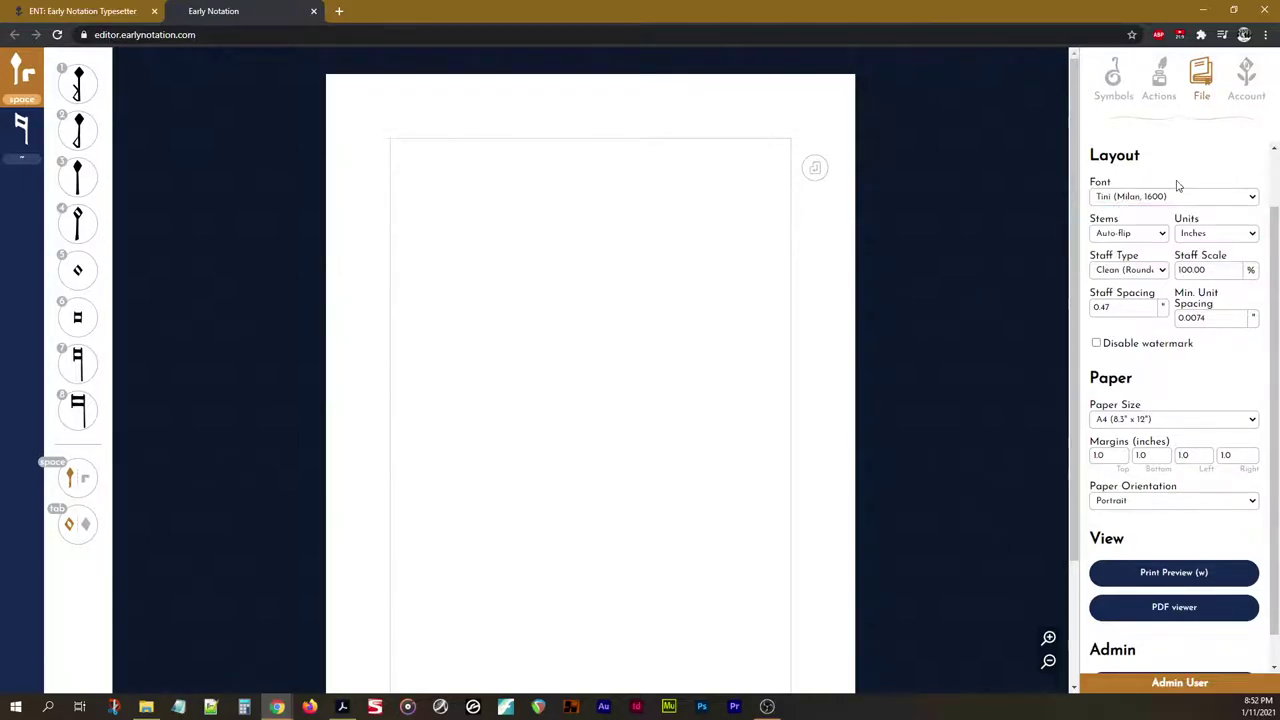
left_click(1163, 273)
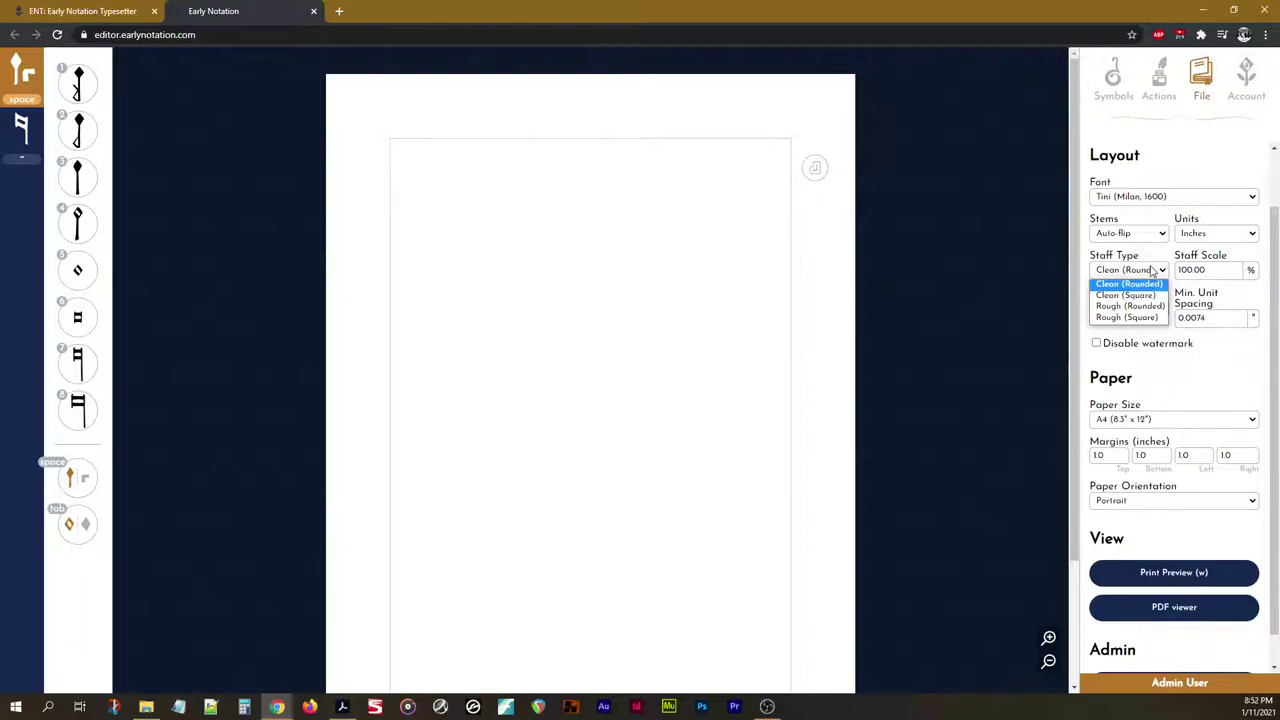
left_click(1153, 271)
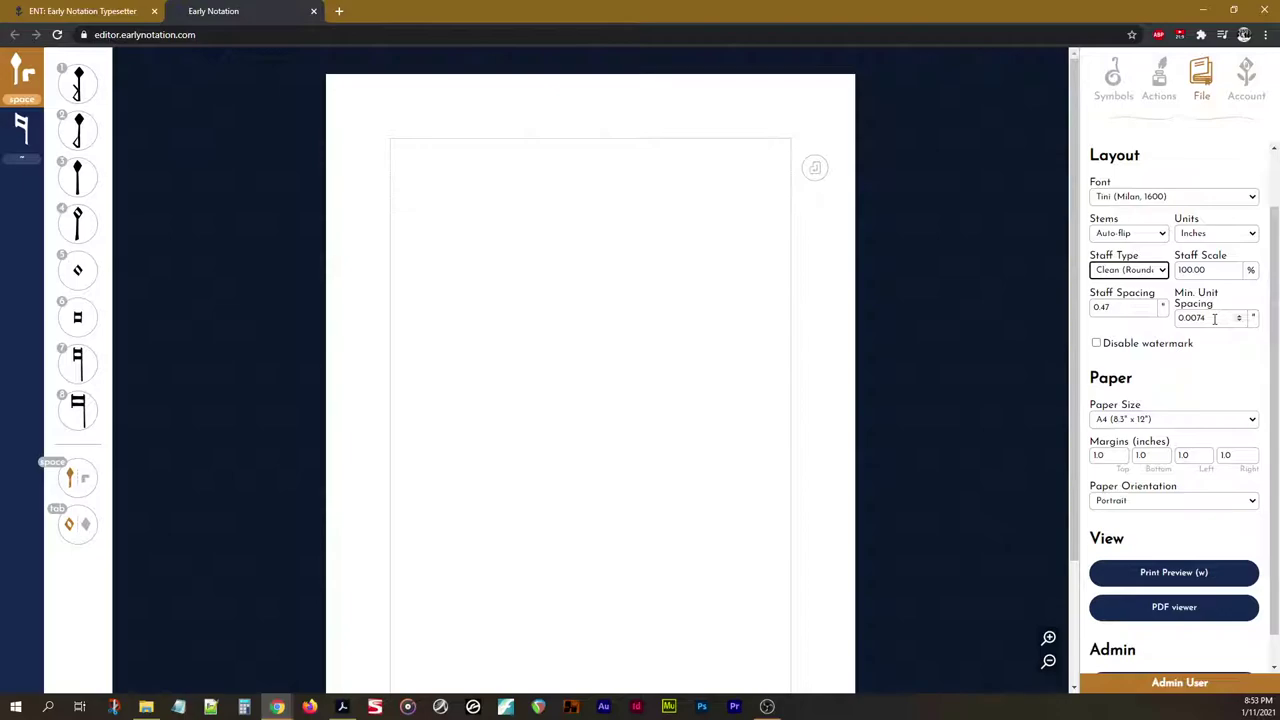
left_click(1212, 378)
scroll(1176, 385, "down", 1)
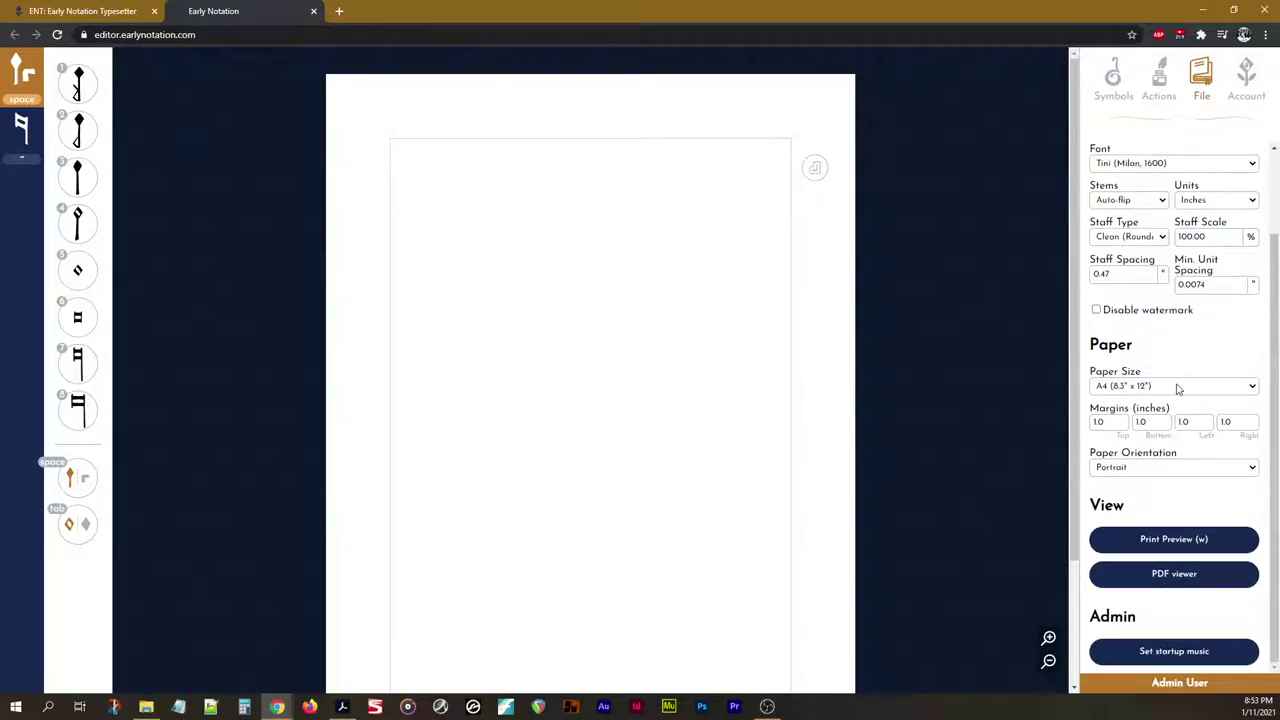
left_click(1178, 388)
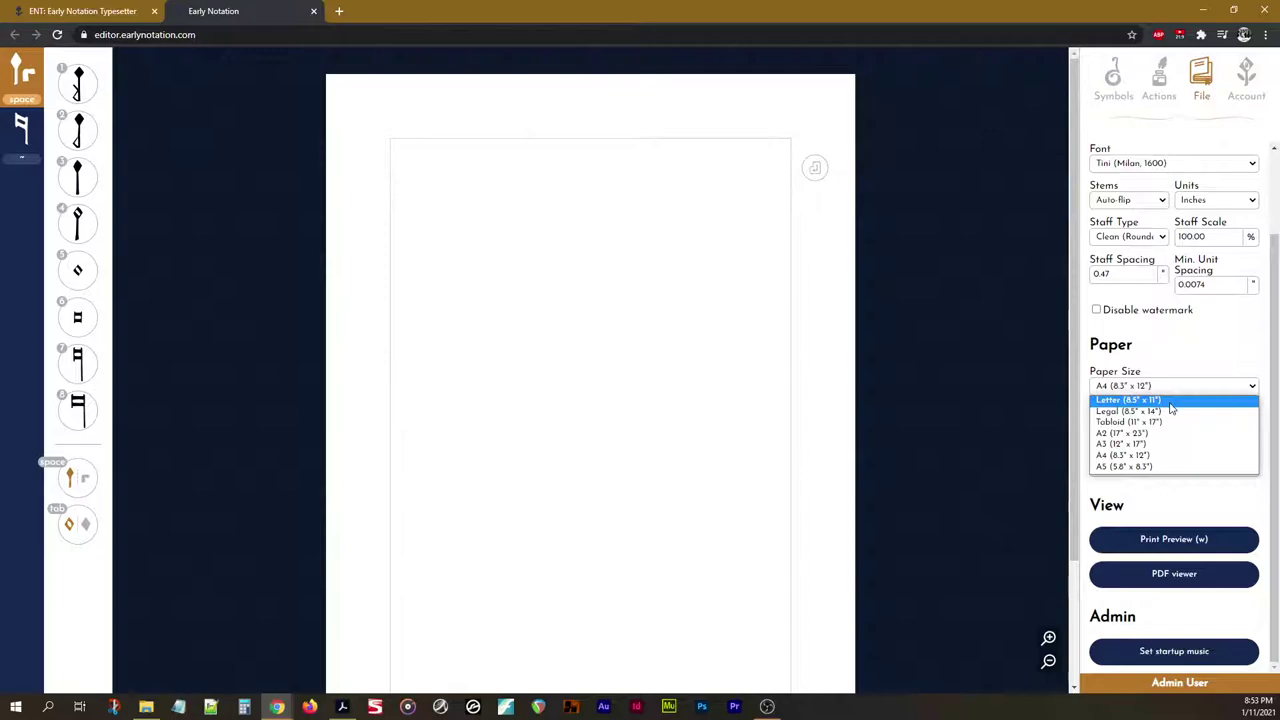
left_click(1166, 363)
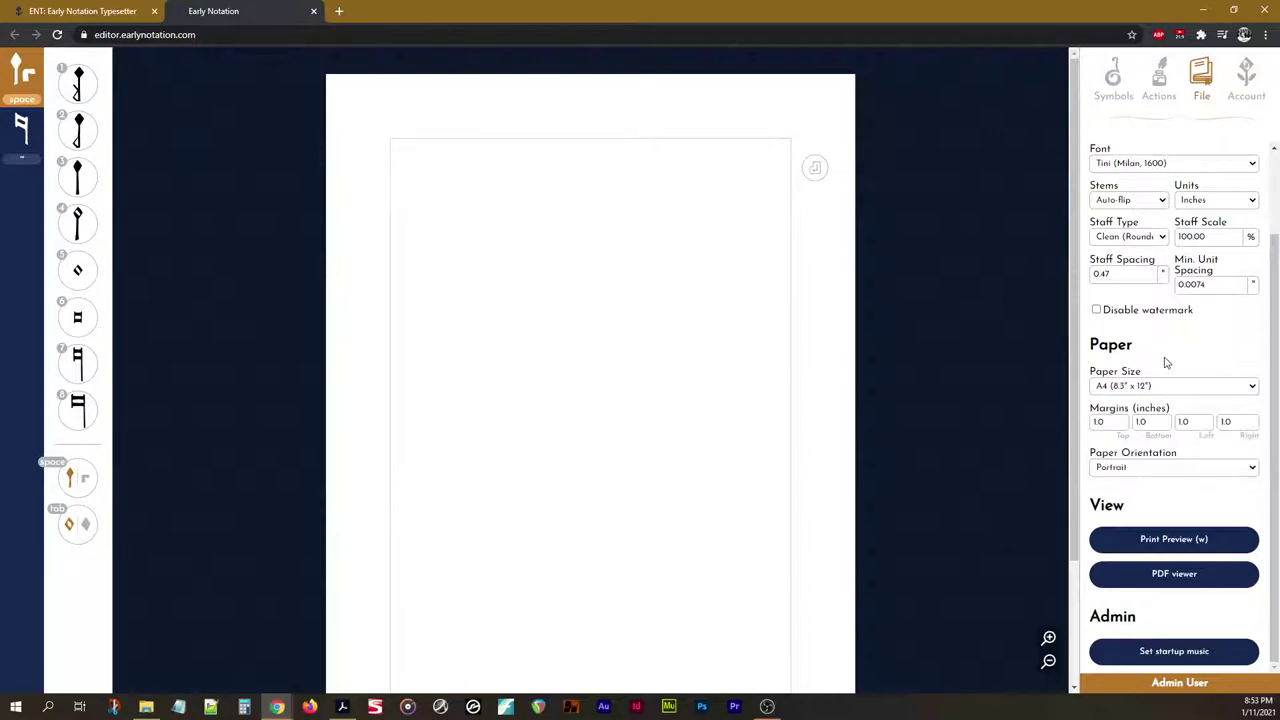
left_click(1154, 470)
left_click(1146, 492)
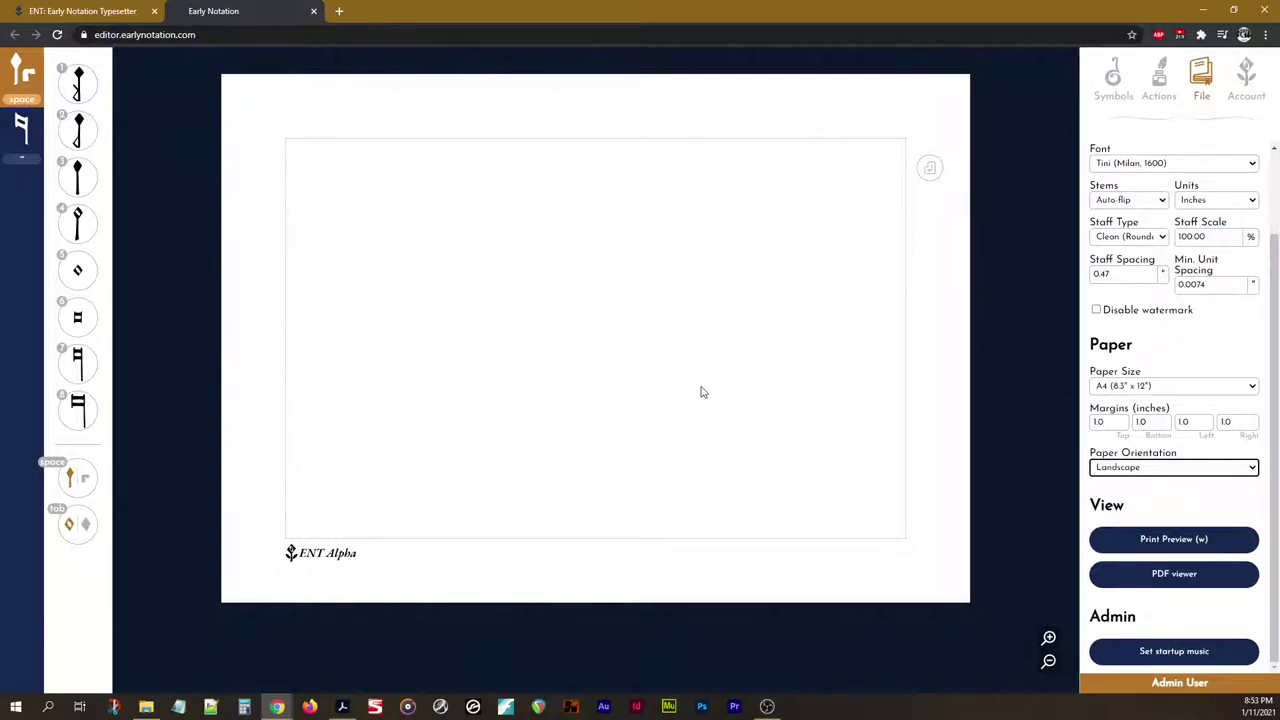
left_click(1190, 470)
left_click(1178, 482)
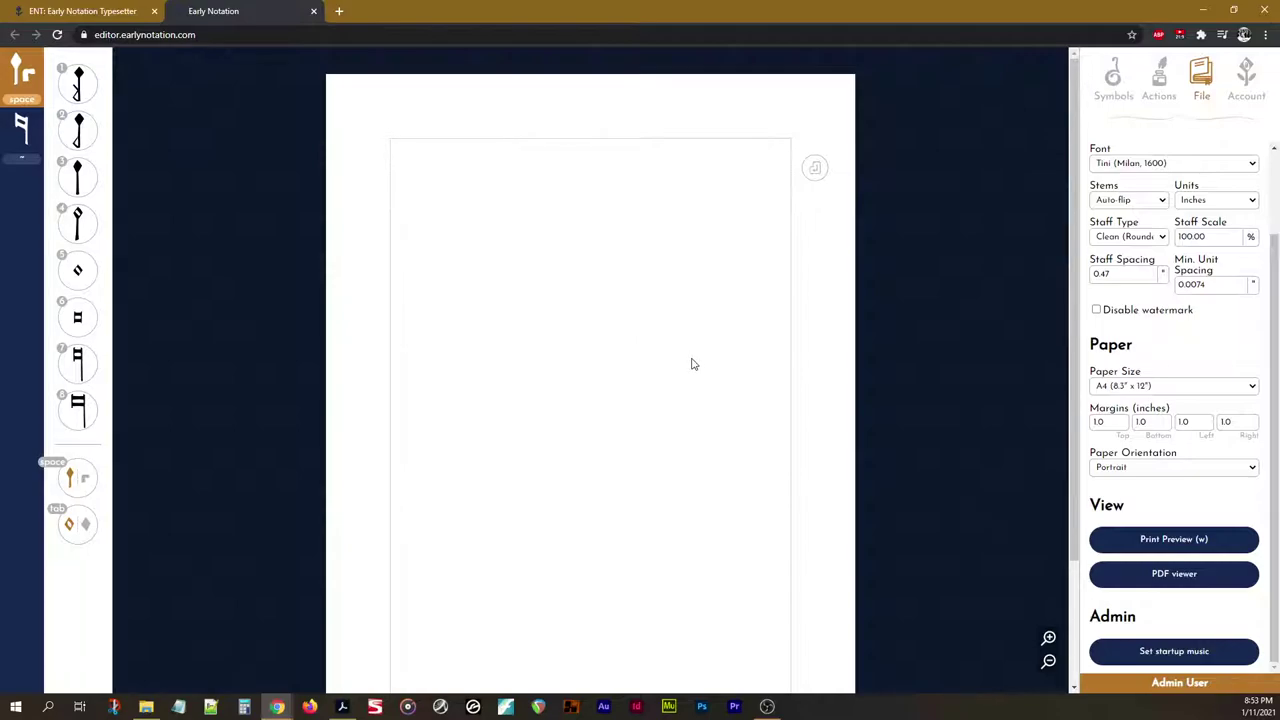
scroll(691, 364, "down", 2)
key("w")
scroll(680, 359, "up", 2)
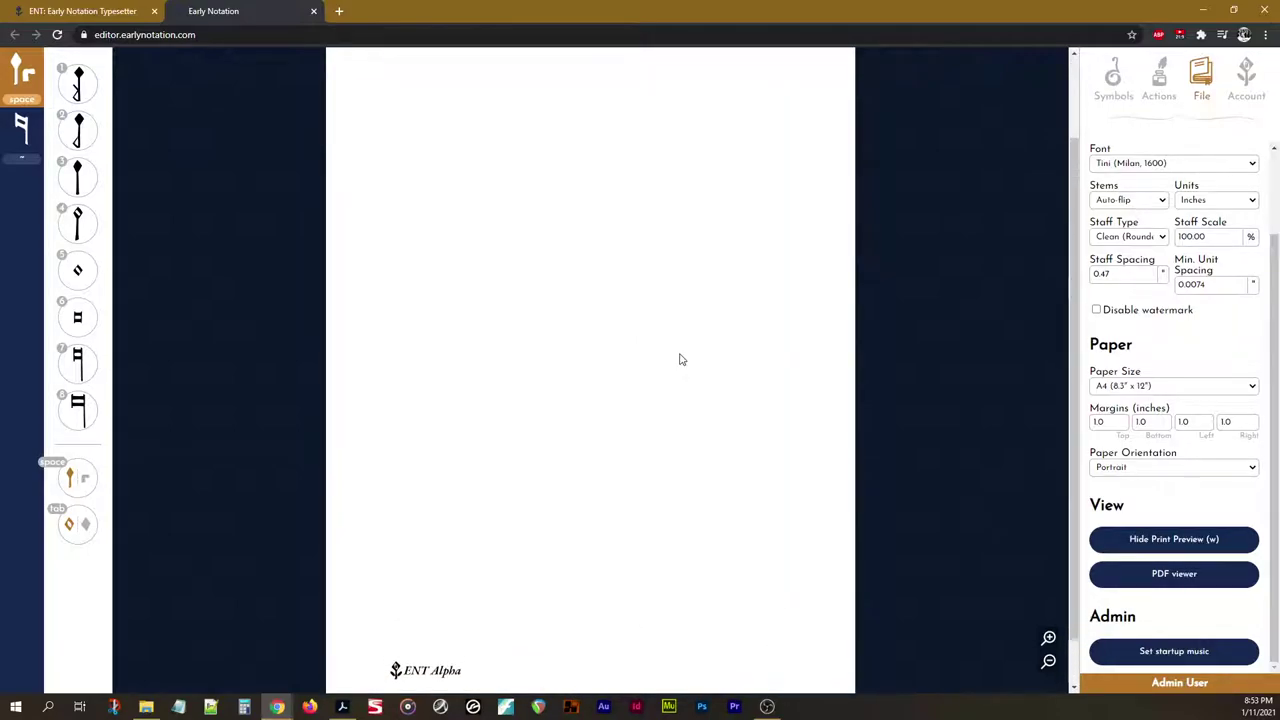
scroll(680, 359, "down", 2)
scroll(680, 358, "up", 1)
scroll(680, 358, "up", 1)
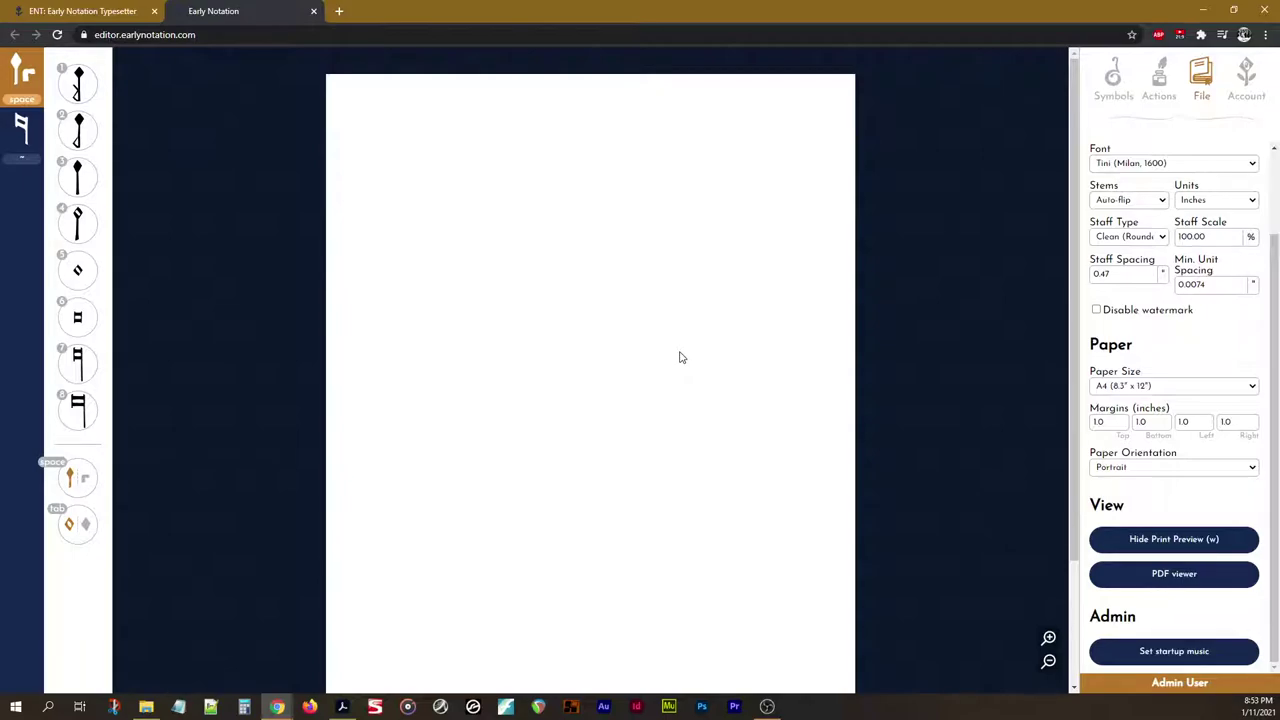
key("w")
scroll(652, 340, "down", 2)
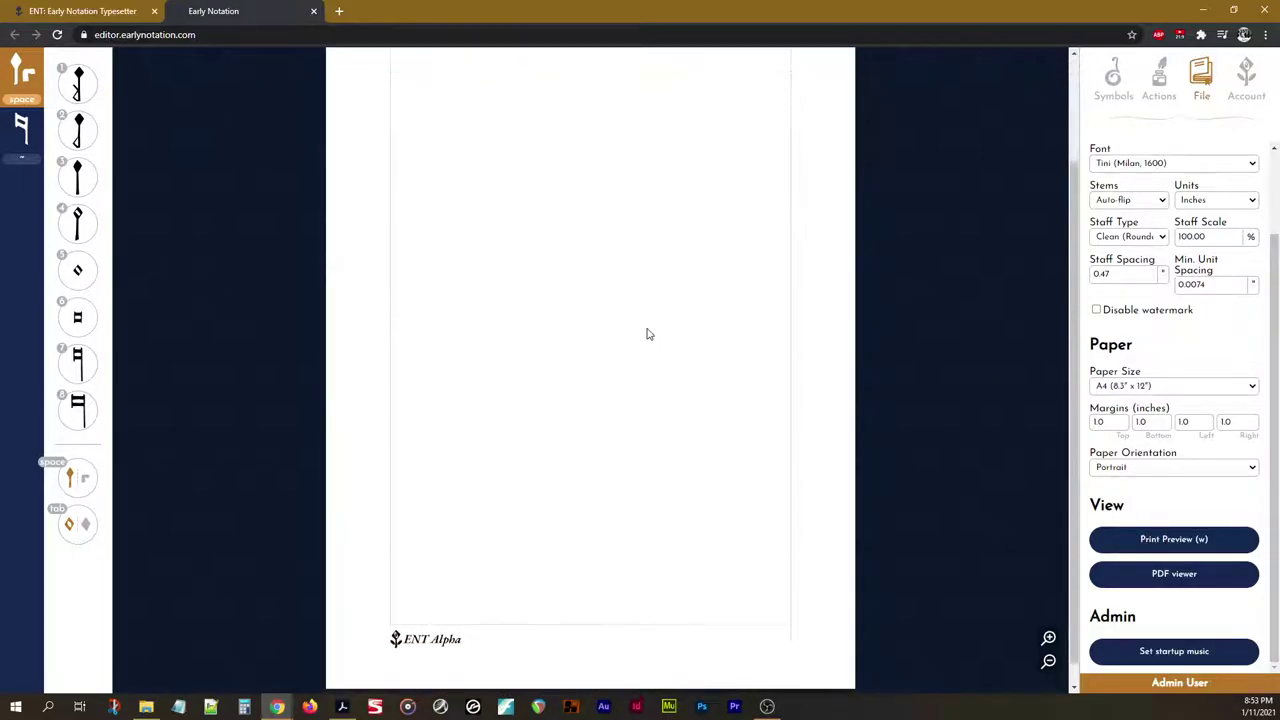
scroll(646, 334, "down", 1)
scroll(648, 342, "up", 3)
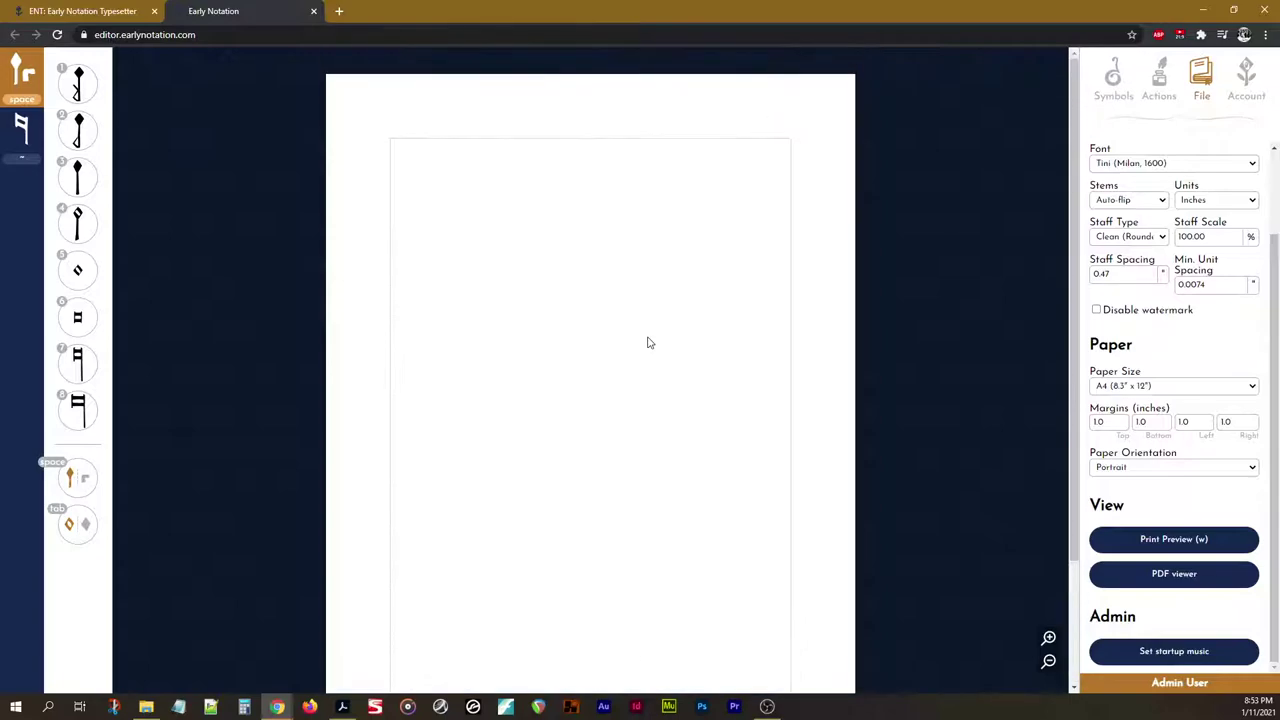
Load a scanned reference score PDF into the PDF viewer.
left_click(1203, 580)
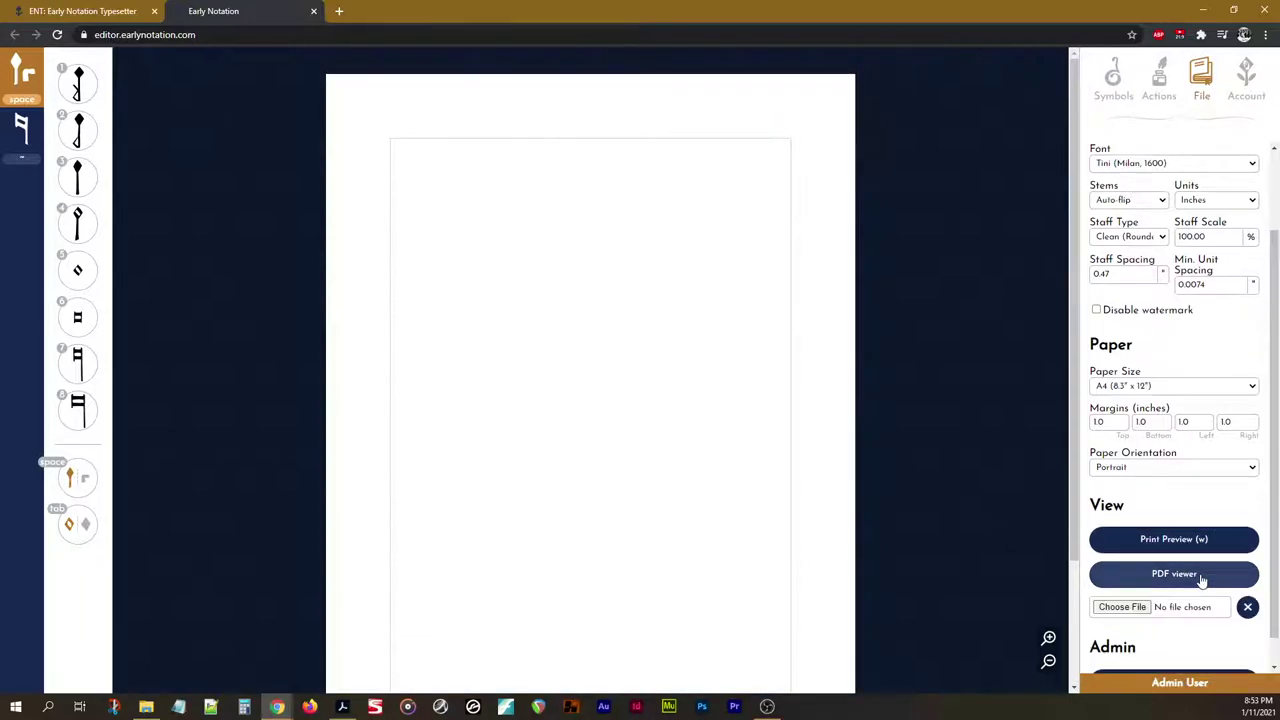
scroll(1146, 591, "down", 1)
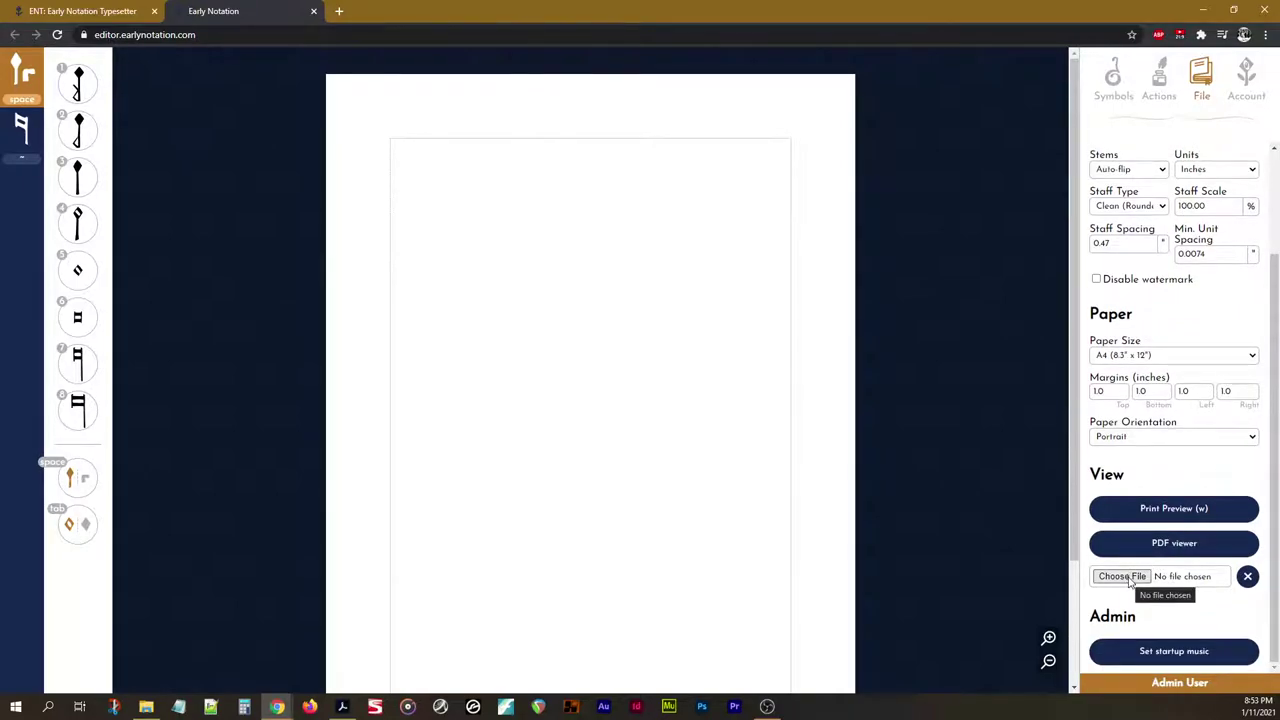
left_click(1124, 577)
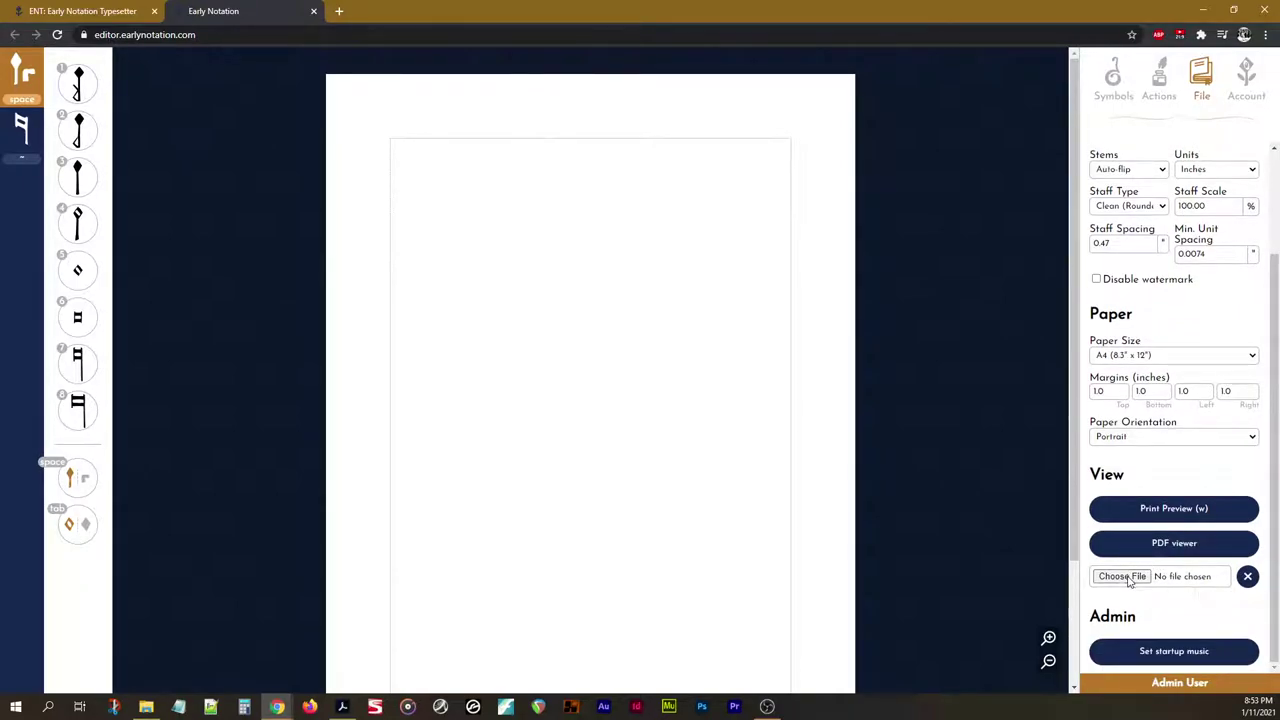
left_click(484, 250)
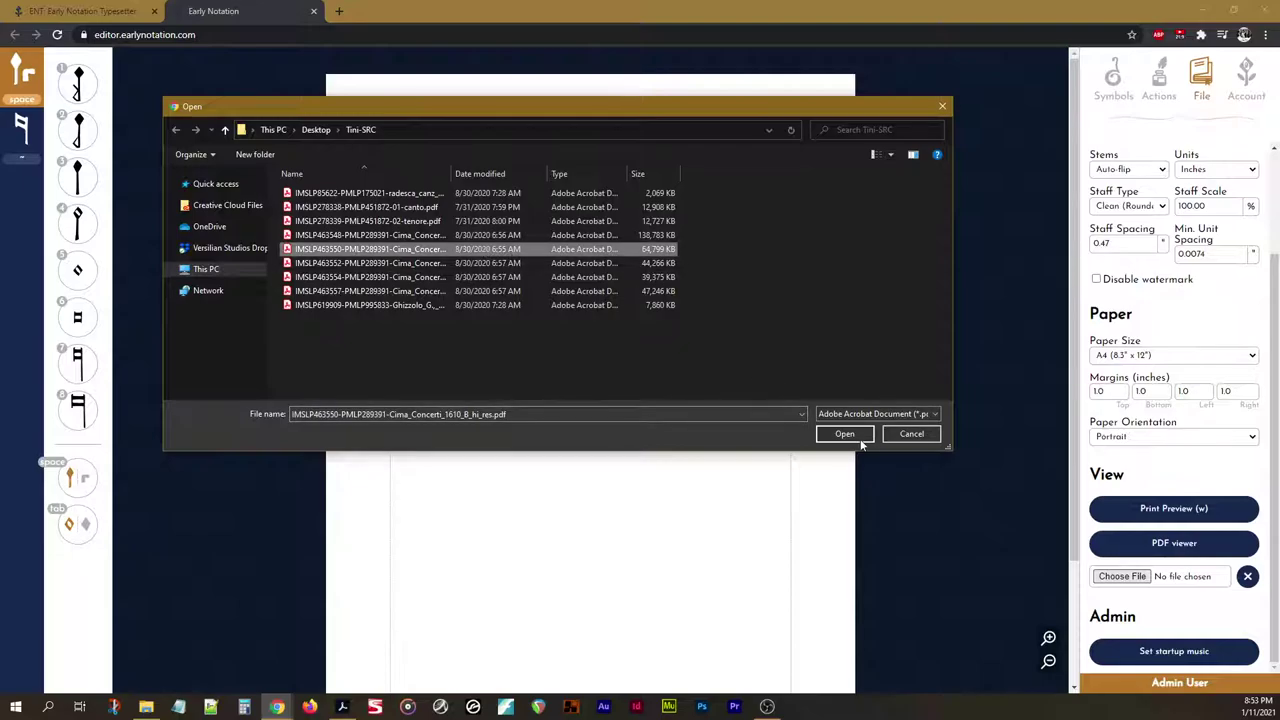
left_click(848, 434)
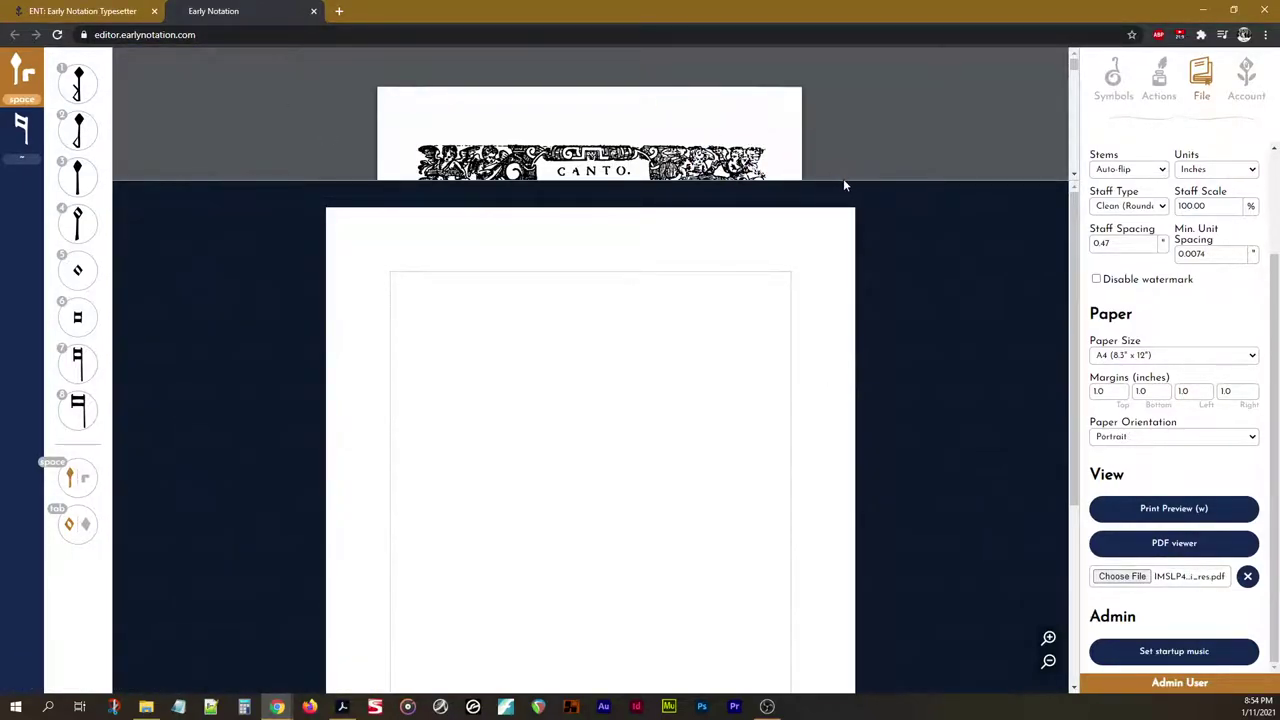
Enlarge the PDF pane and zoom the reference score in several steps.
left_click_drag(844, 181, 834, 280)
scroll(820, 157, "down", 3)
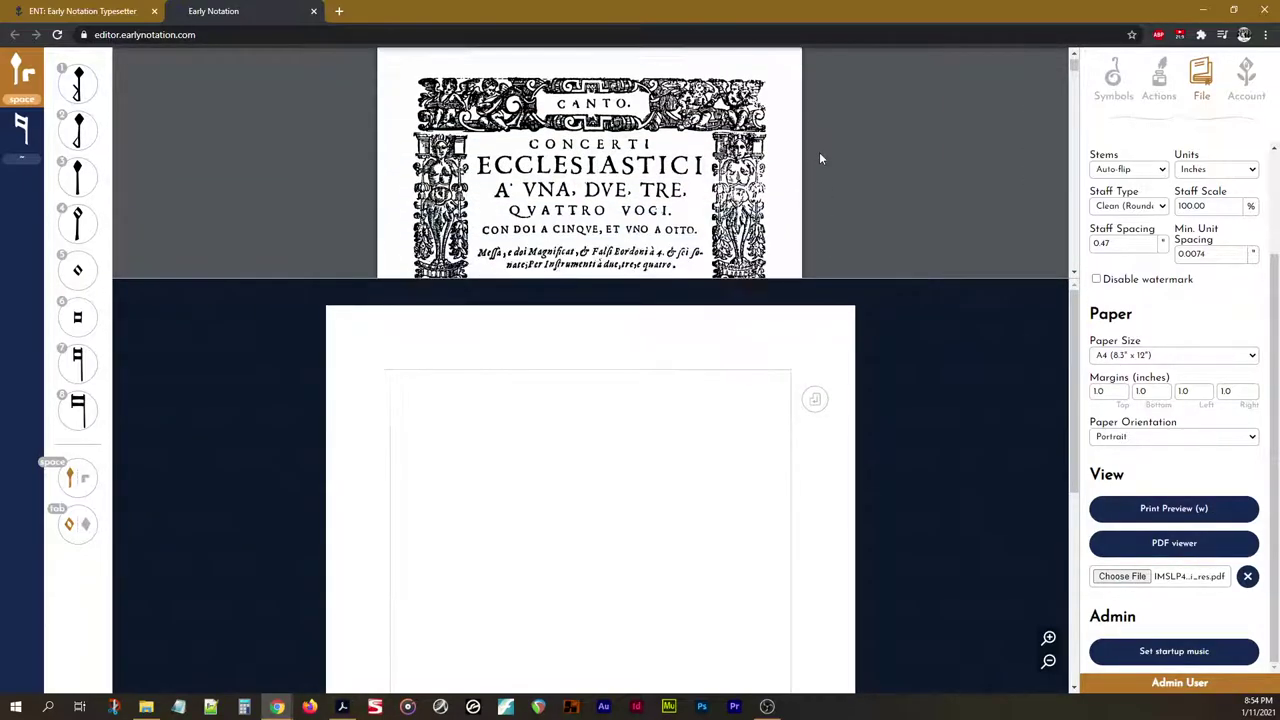
left_click(1036, 203)
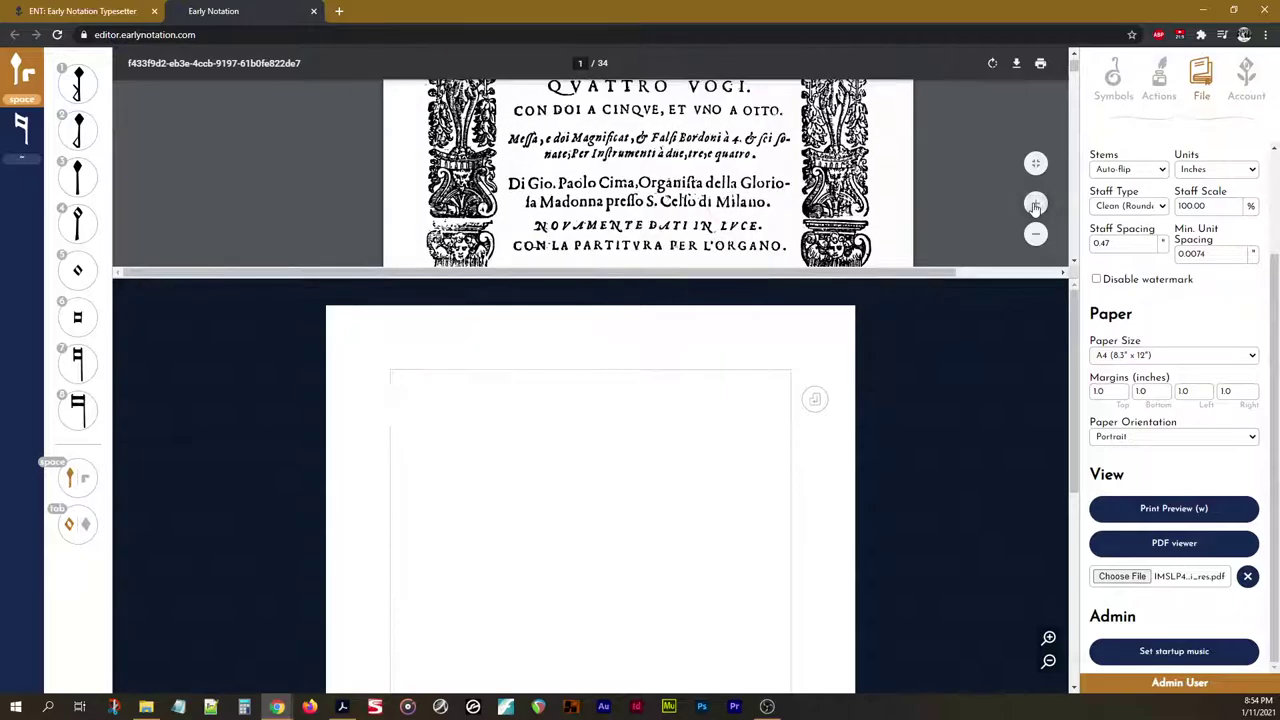
scroll(925, 198, "down", 5)
scroll(925, 198, "down", 10)
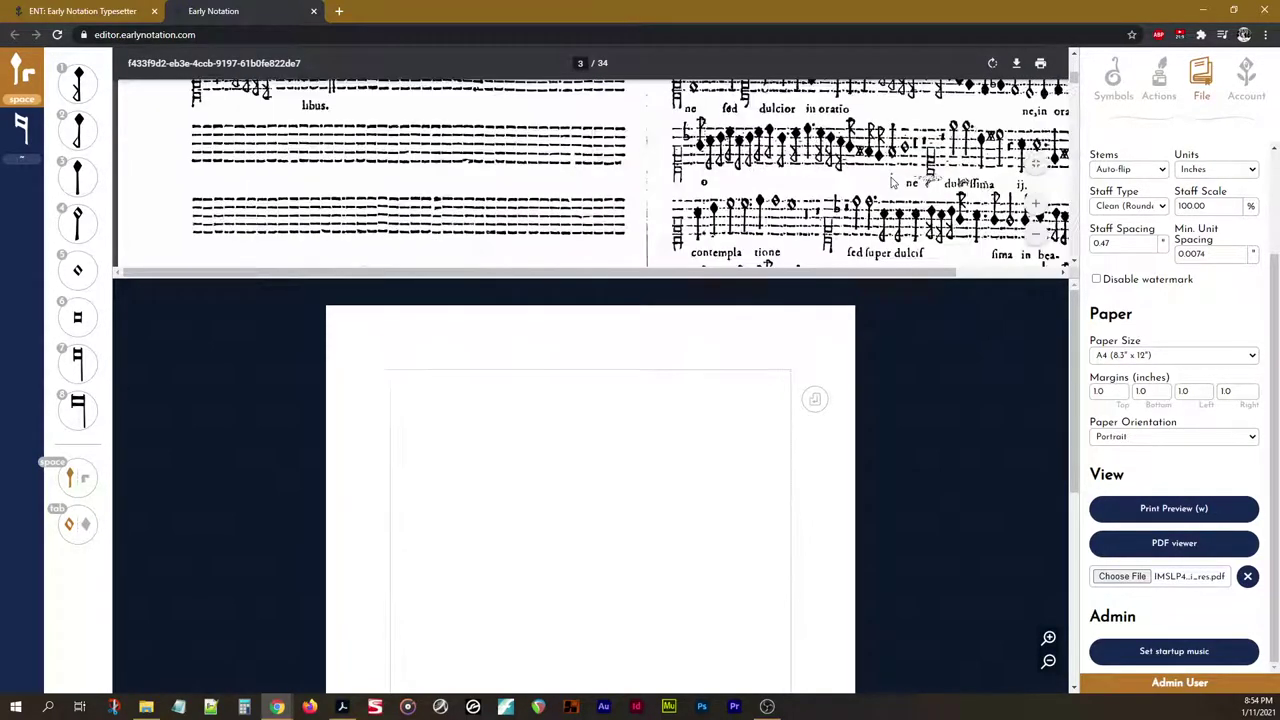
left_click(1040, 205)
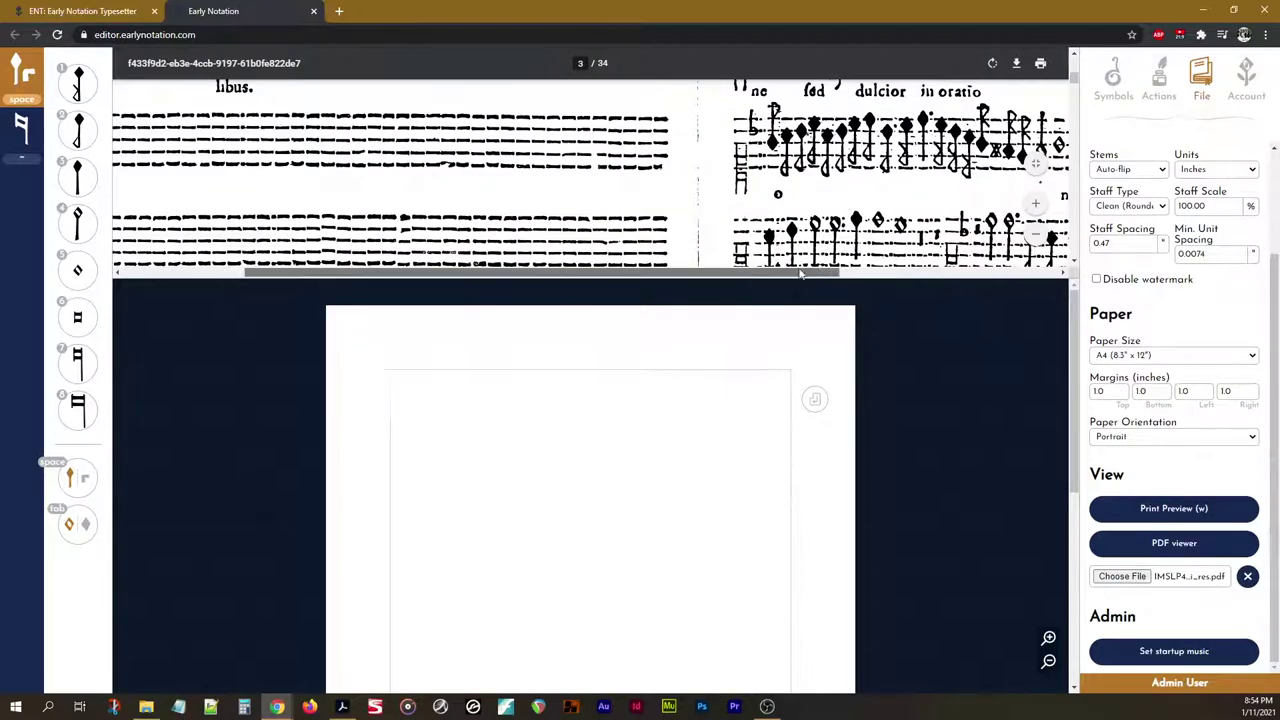
left_click_drag(737, 272, 1013, 251)
left_click(1037, 203)
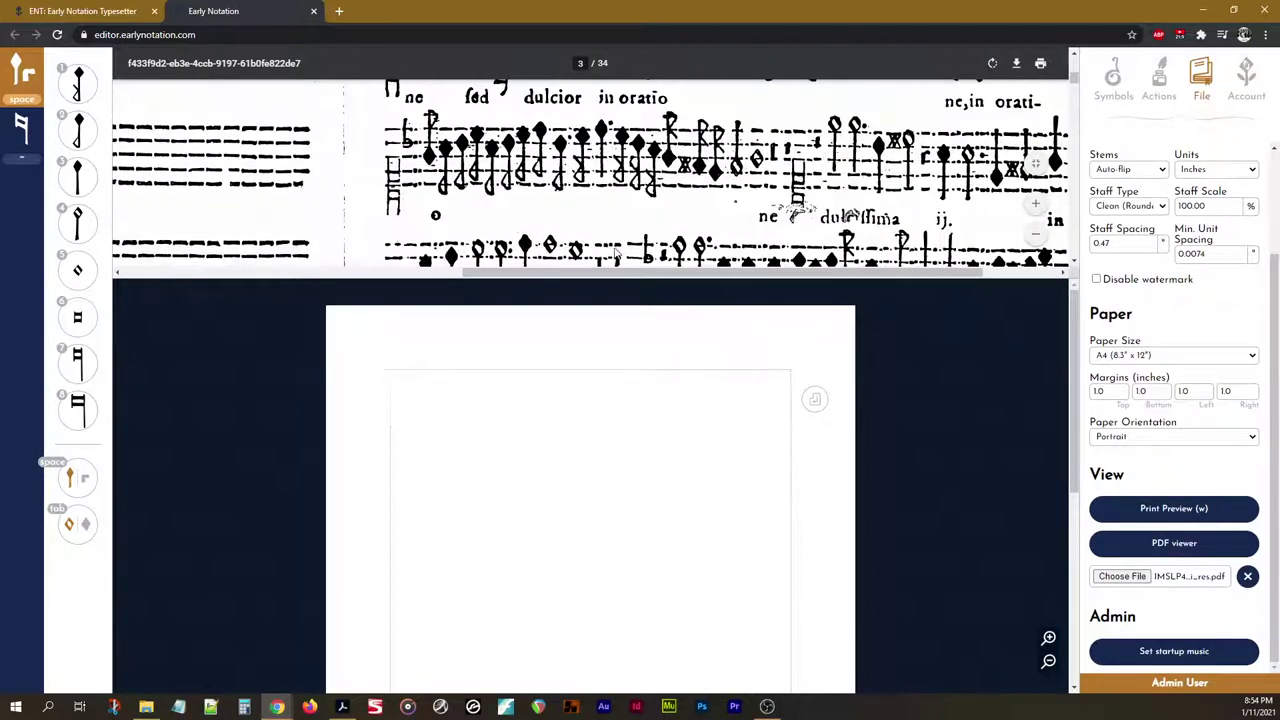
Scroll to the CANTO page heading with its decorated initial and nudge the splitter up.
scroll(610, 272, "right", 3)
scroll(610, 272, "up", 1)
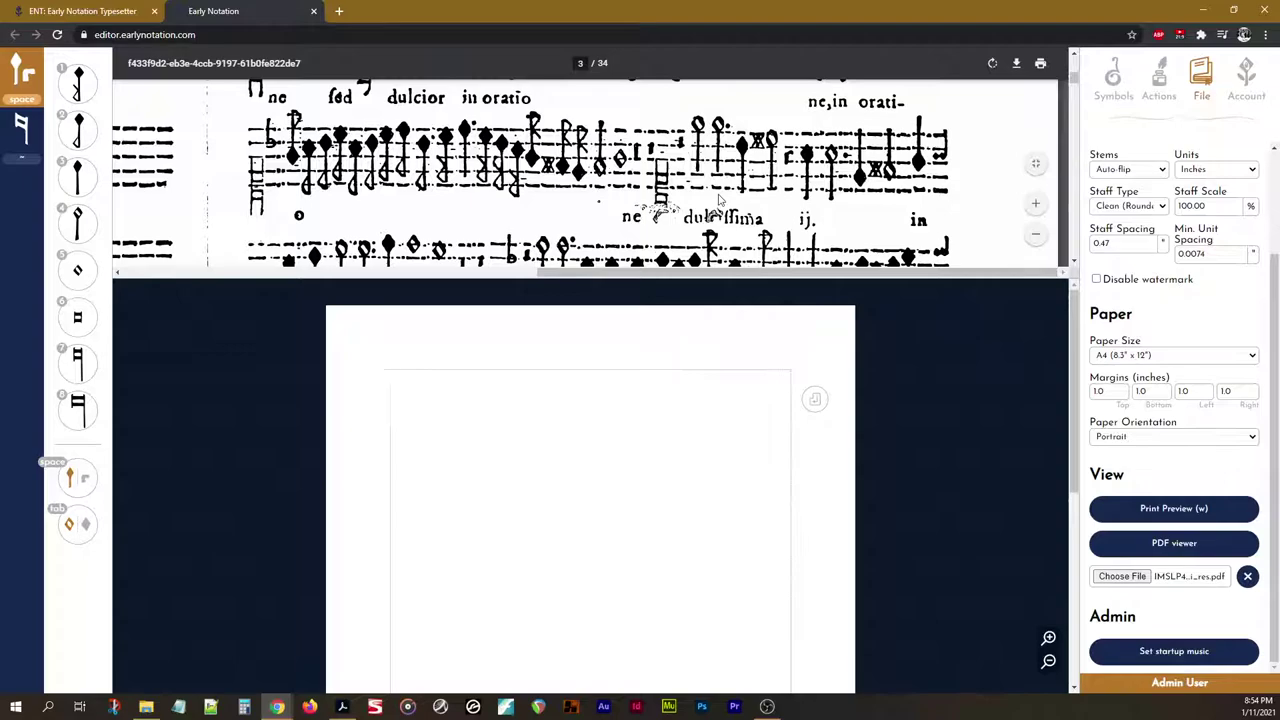
scroll(722, 197, "up", 5)
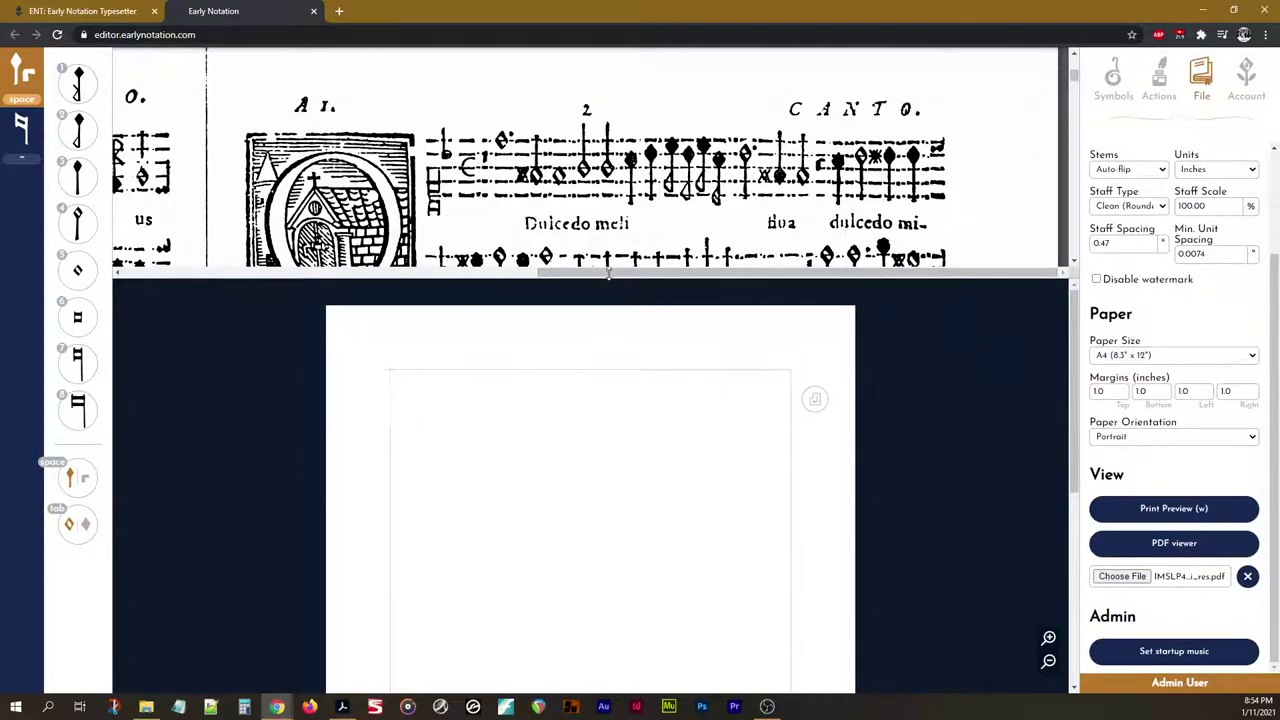
left_click_drag(608, 272, 609, 243)
scroll(613, 128, "down", 1)
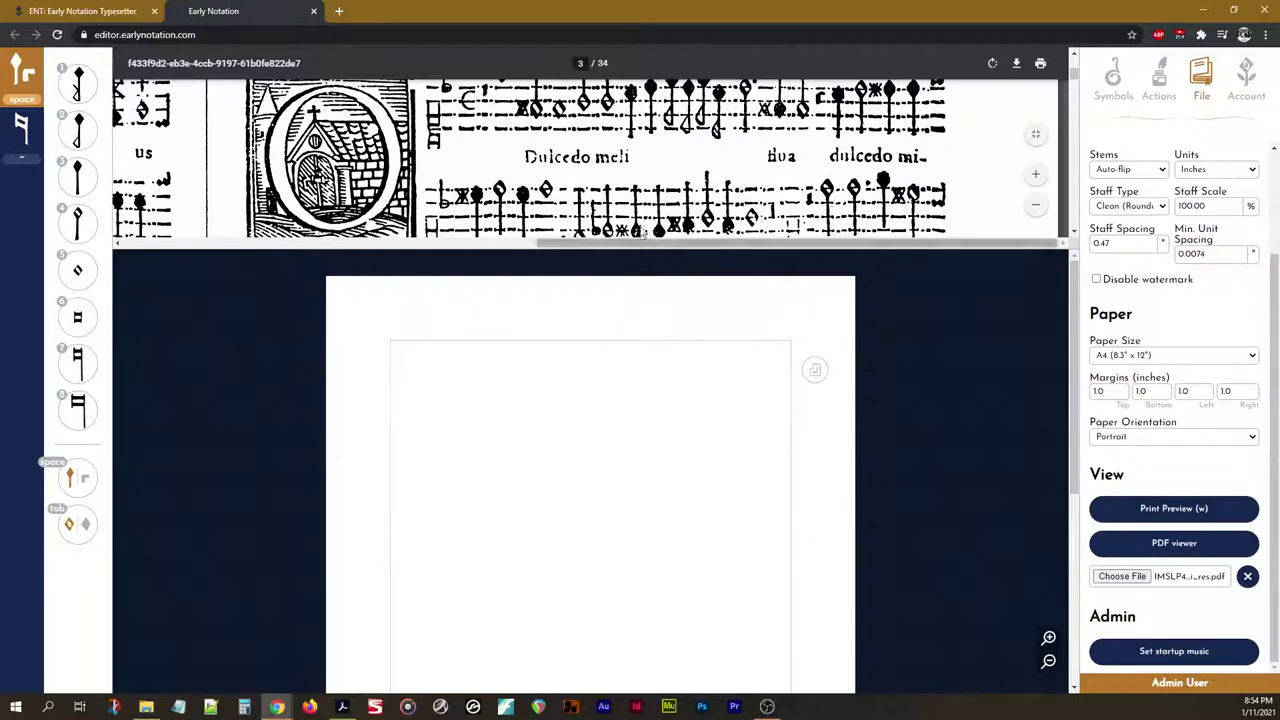
scroll(699, 229, "up", 1)
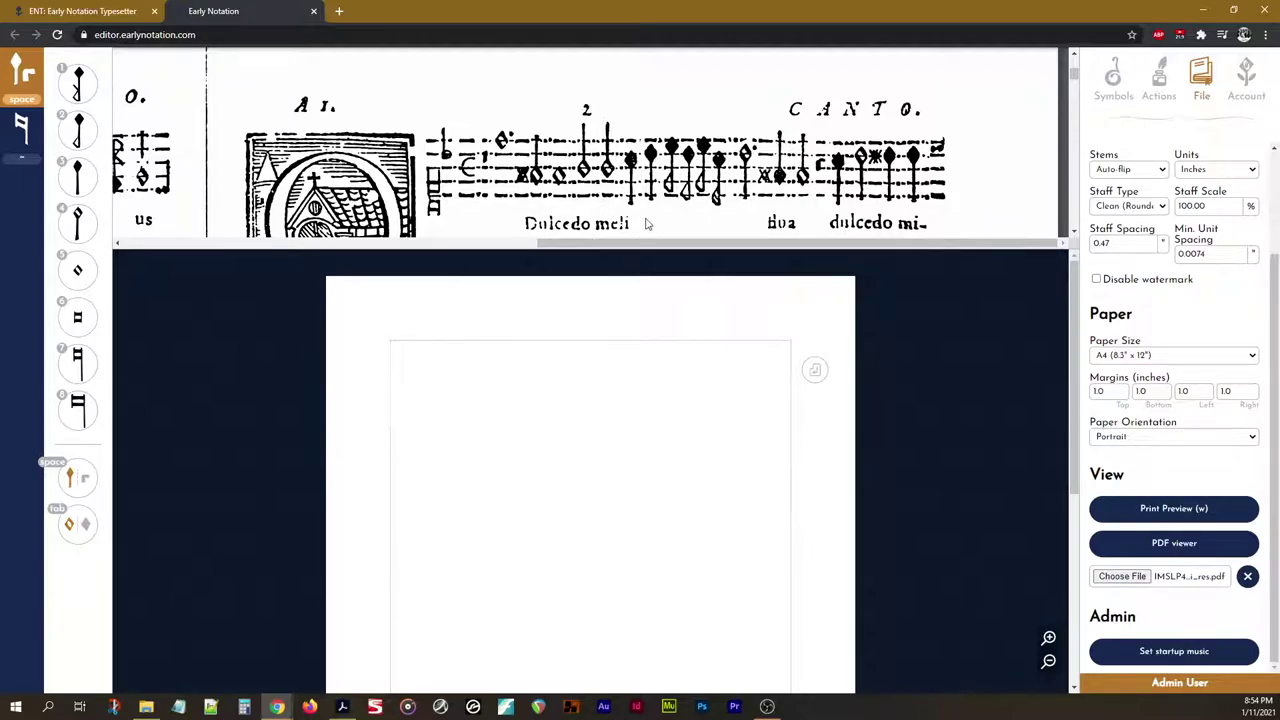
scroll(653, 180, "down", 1)
scroll(653, 180, "up", 1)
Close the reference PDF and show the Actions panel with copy, paste and undo.
left_click(1248, 578)
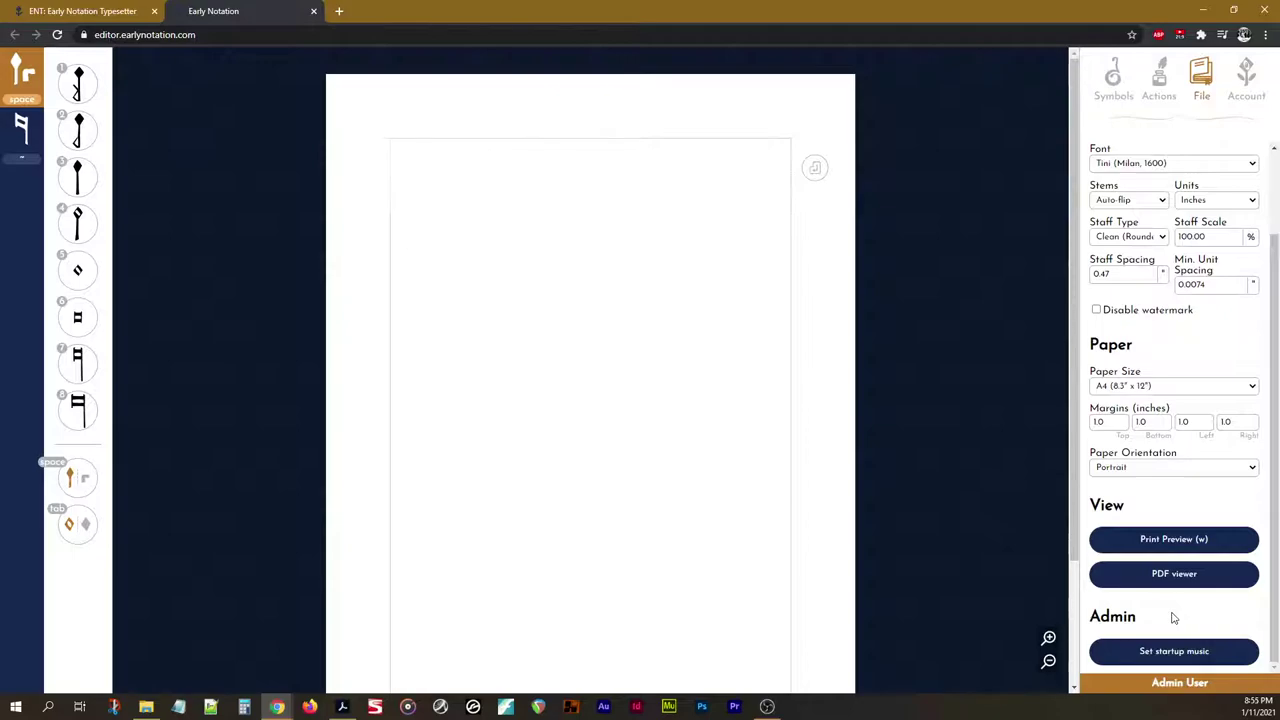
scroll(1174, 618, "up", 2)
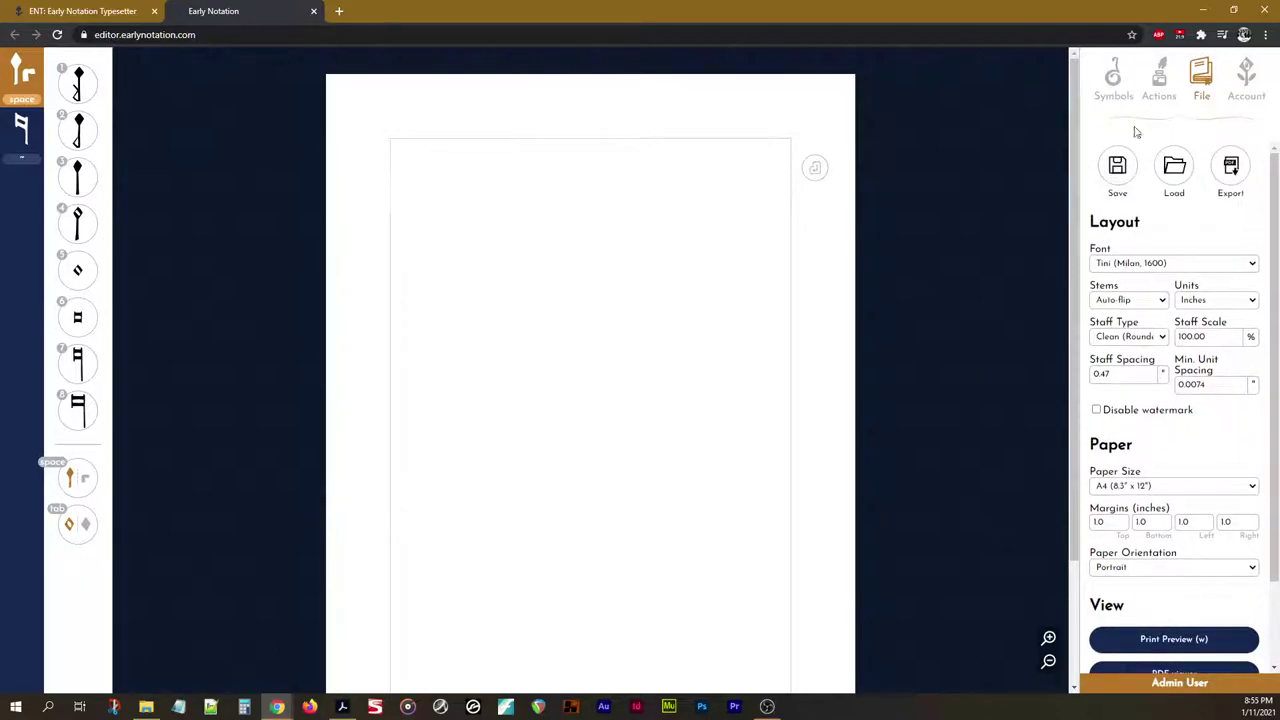
left_click(1160, 83)
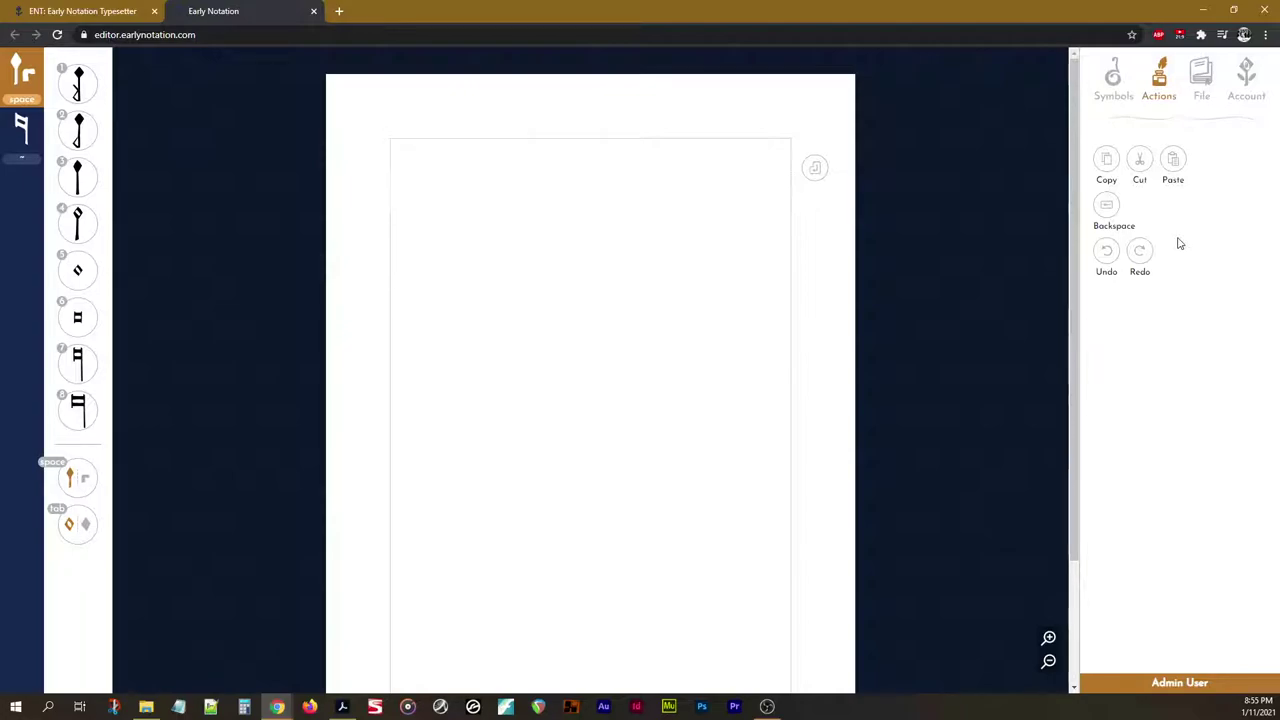
left_click(1111, 80)
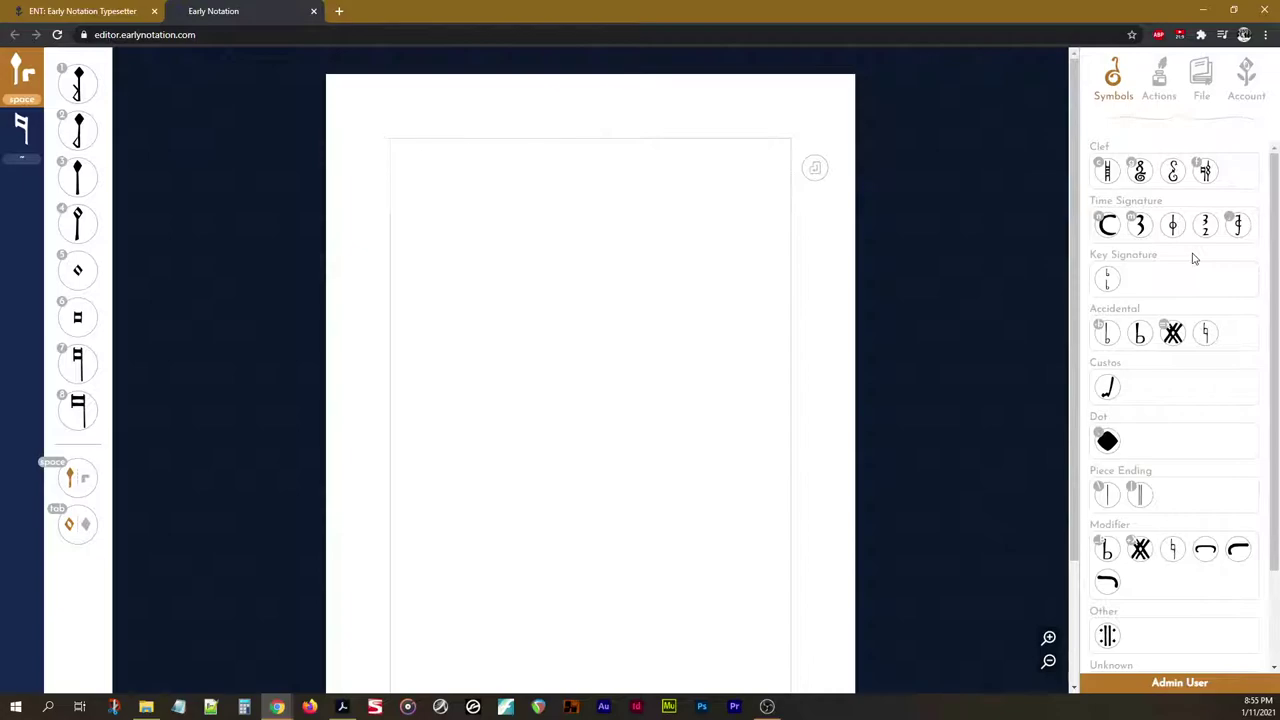
scroll(1205, 260, "down", 2)
scroll(1212, 280, "up", 2)
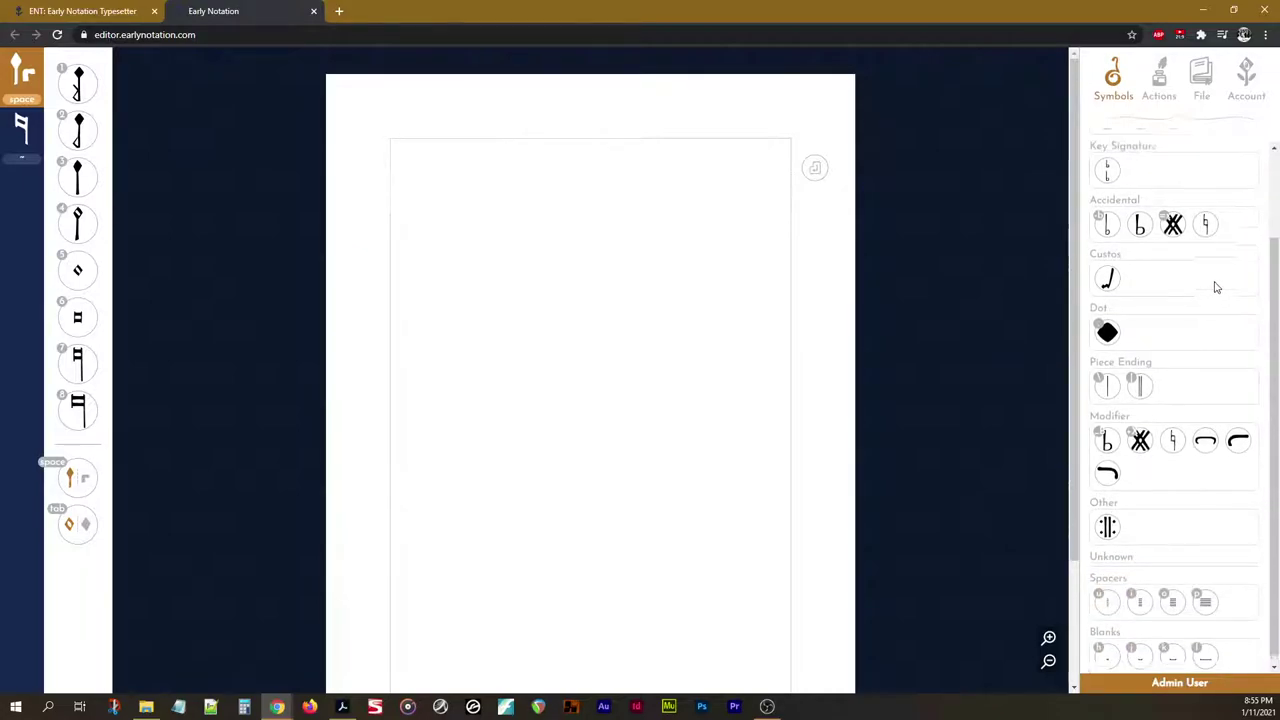
scroll(1215, 287, "down", 2)
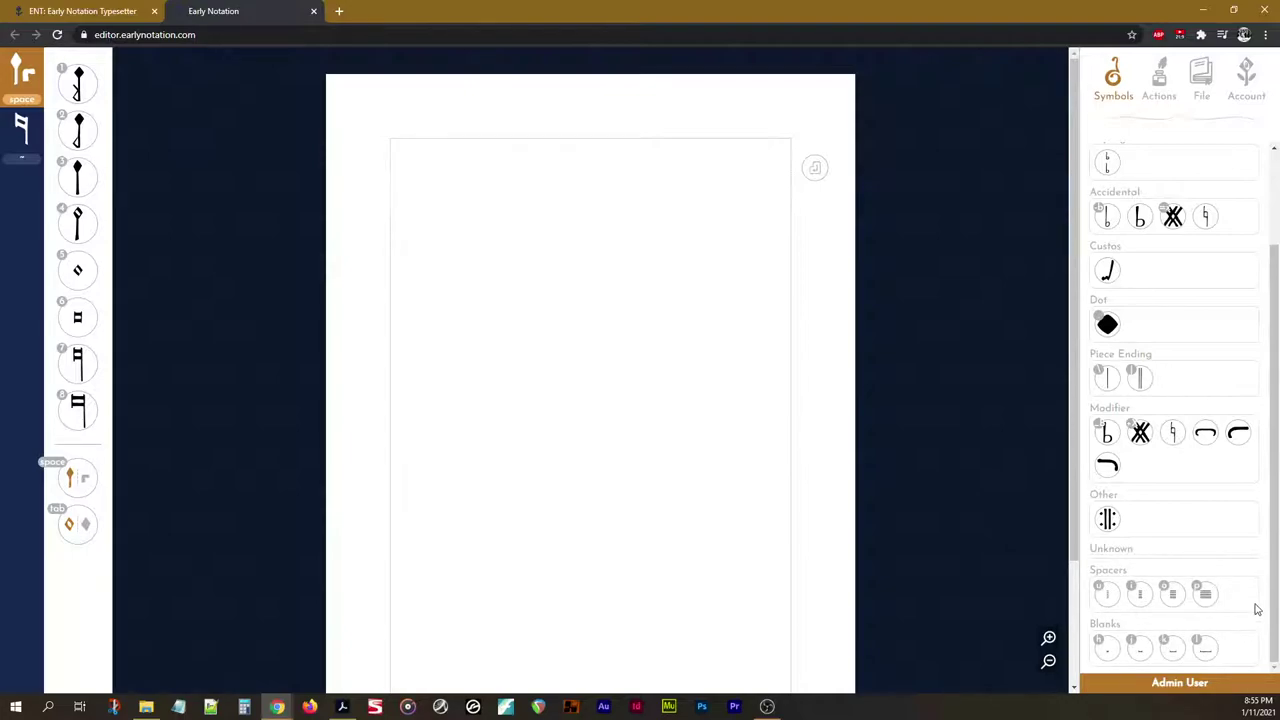
left_click(1205, 594)
key("o")
key("o")
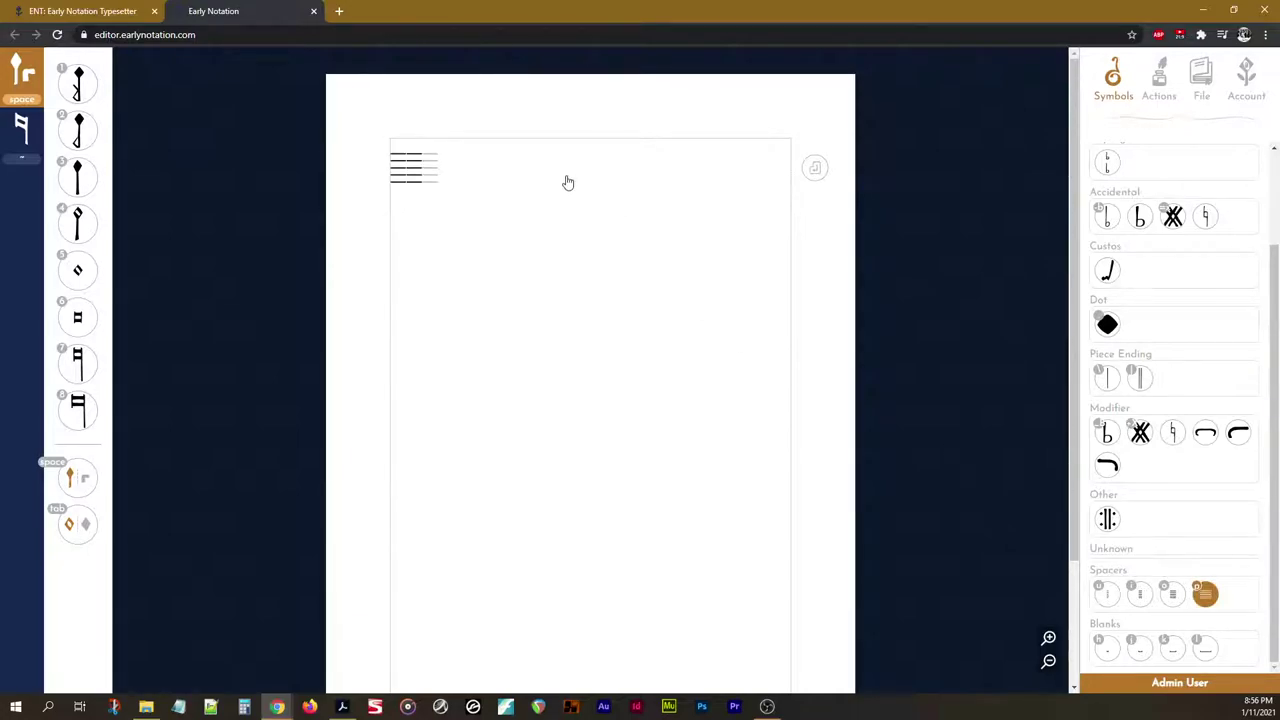
key("BackSpace")
key("BackSpace")
key("BackSpace")
key("BackSpace")
left_click(1205, 649)
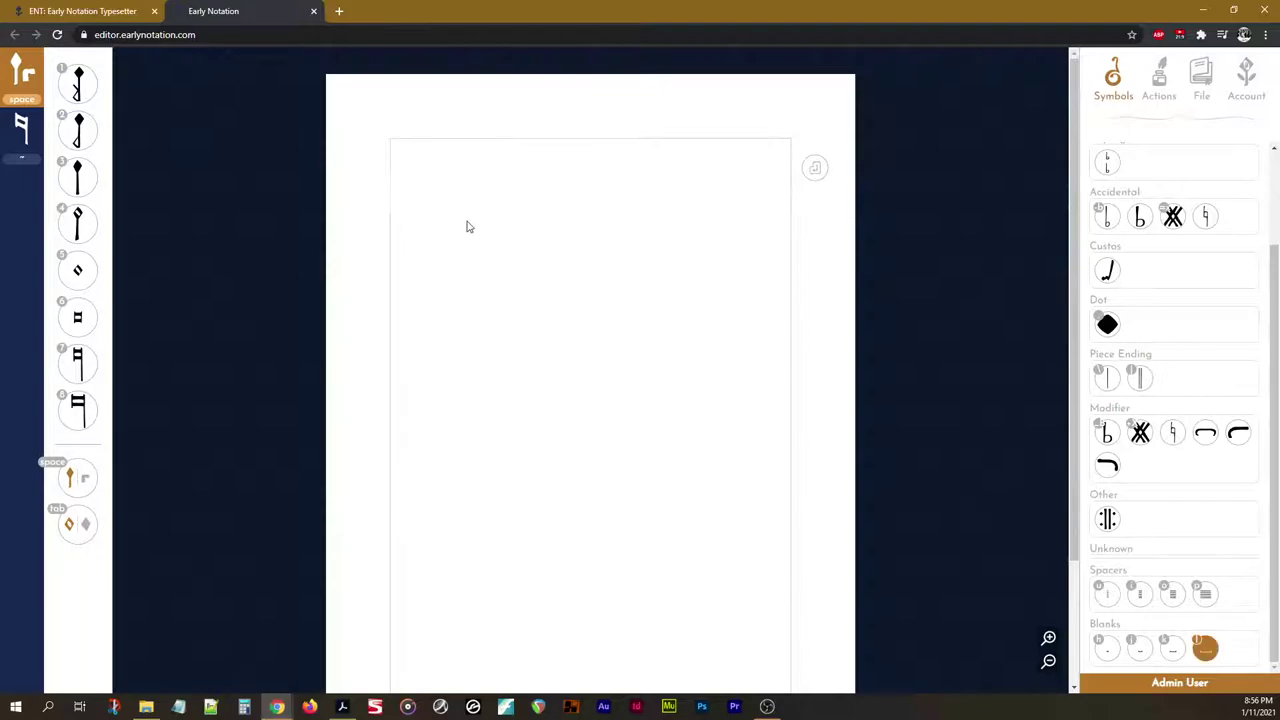
left_click(594, 178)
scroll(1133, 392, "up", 2)
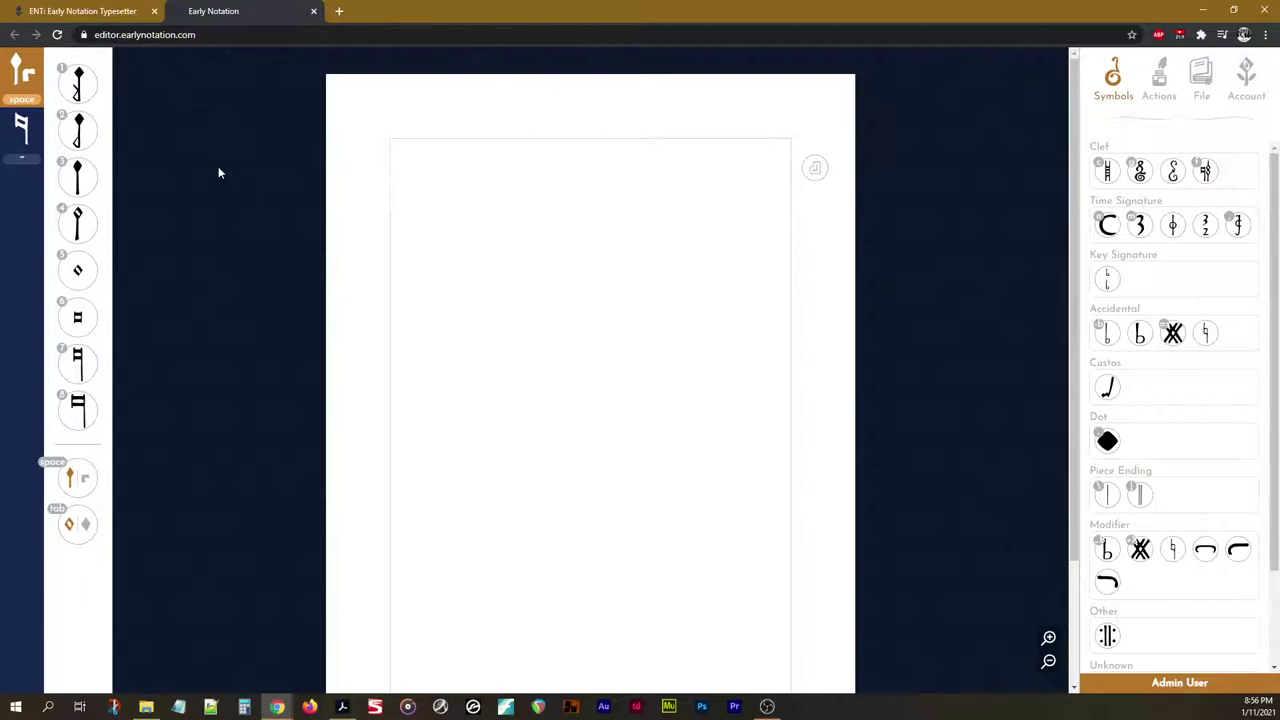
Step through note values 1 to 8 with number keys, then clear the selection.
key("1")
key("2")
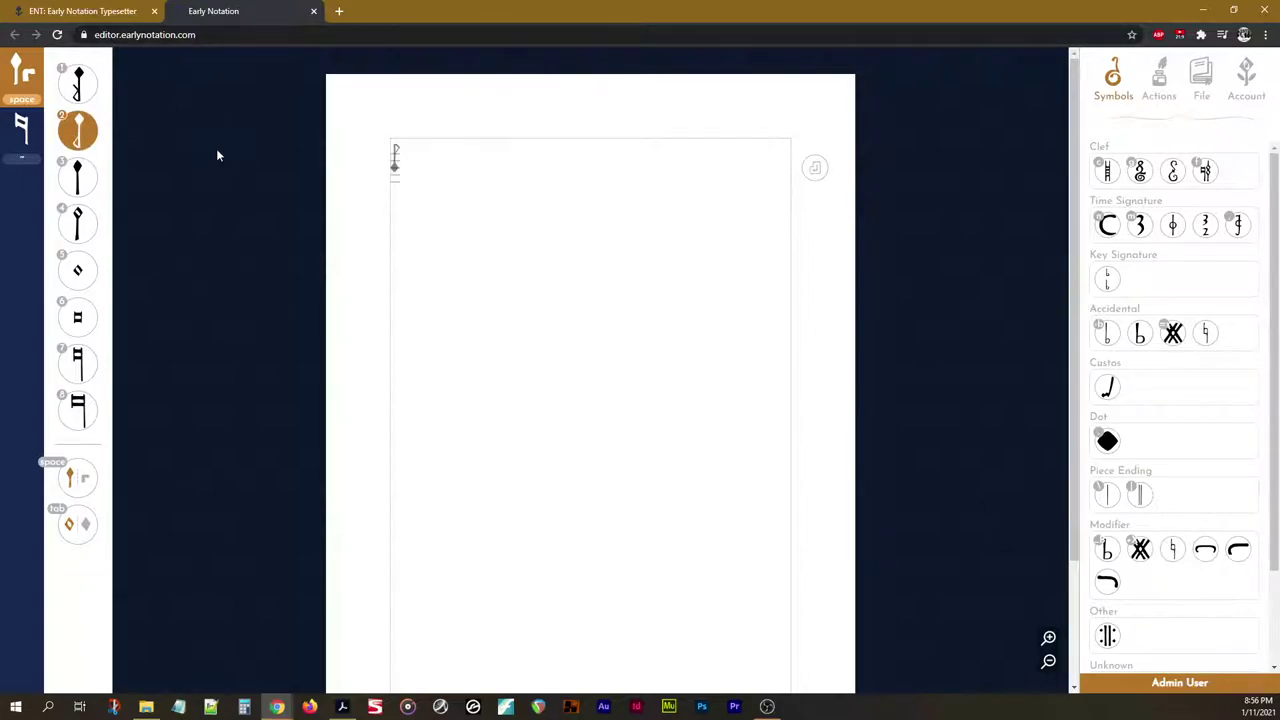
key("3")
key("4")
key("5")
key("6")
key("7")
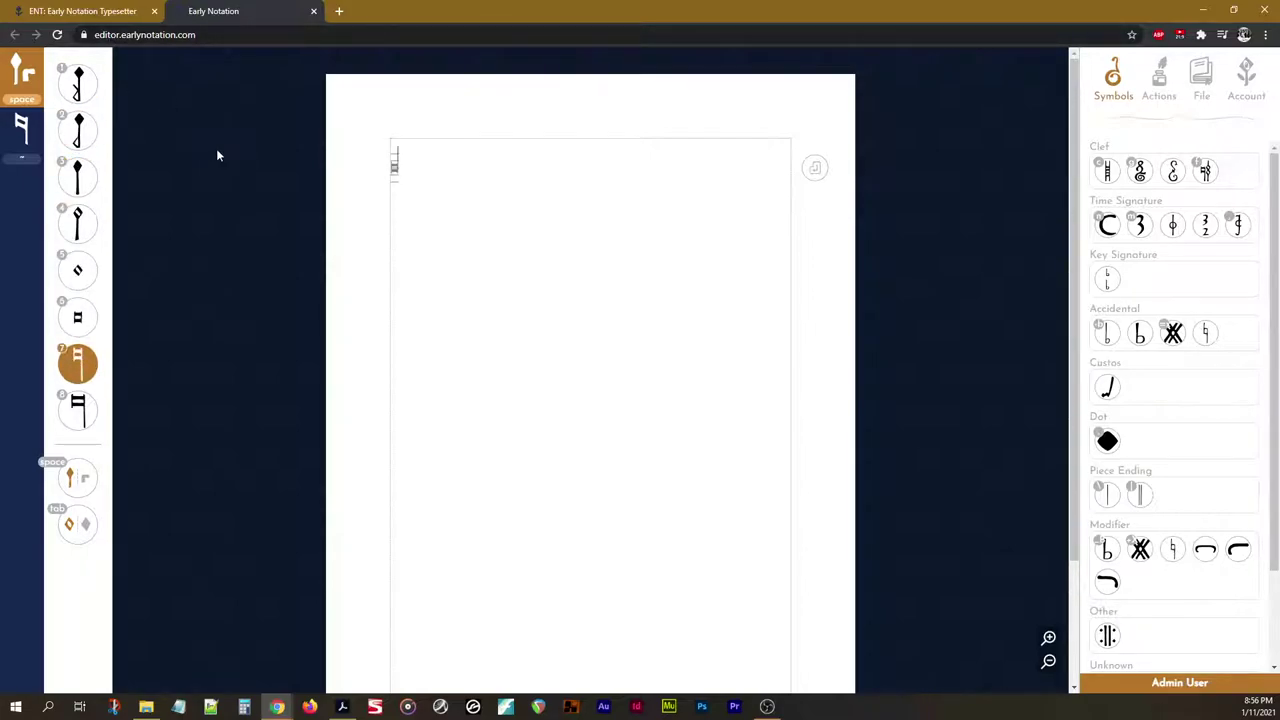
key("8")
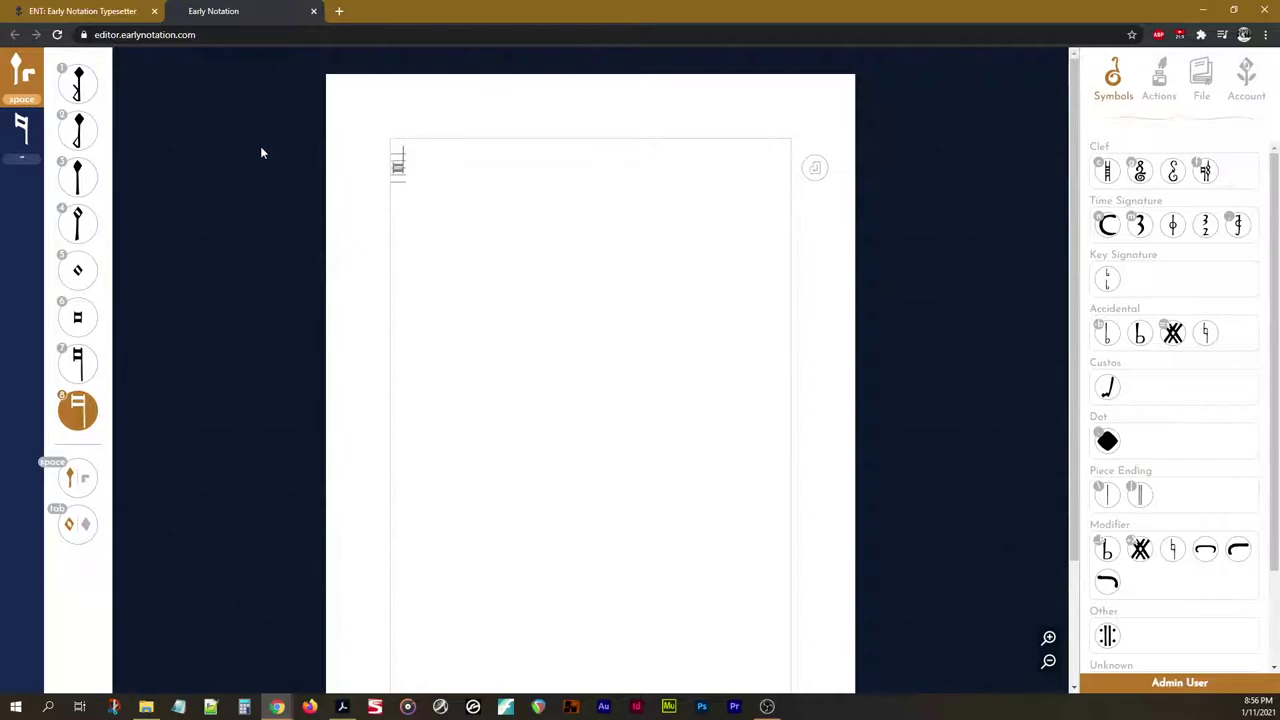
key("Escape")
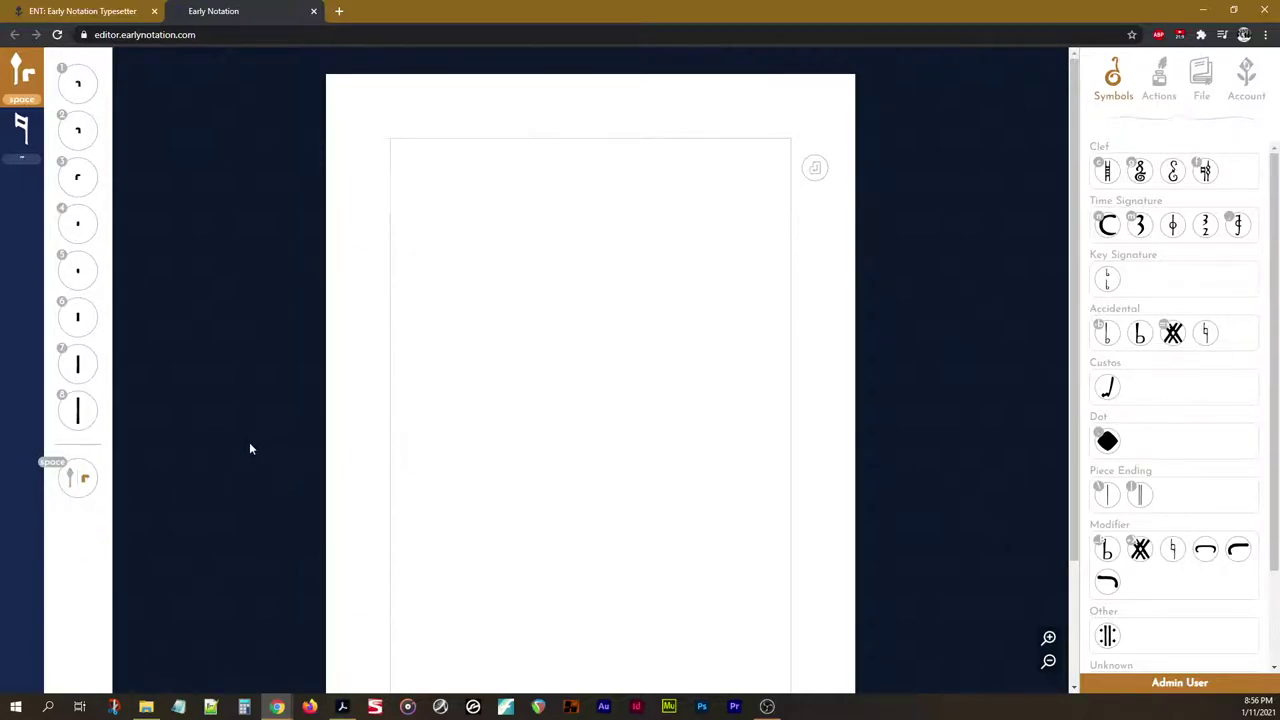
Toggle the palette to rests and back, then switch between filled and void noteheads.
key("space")
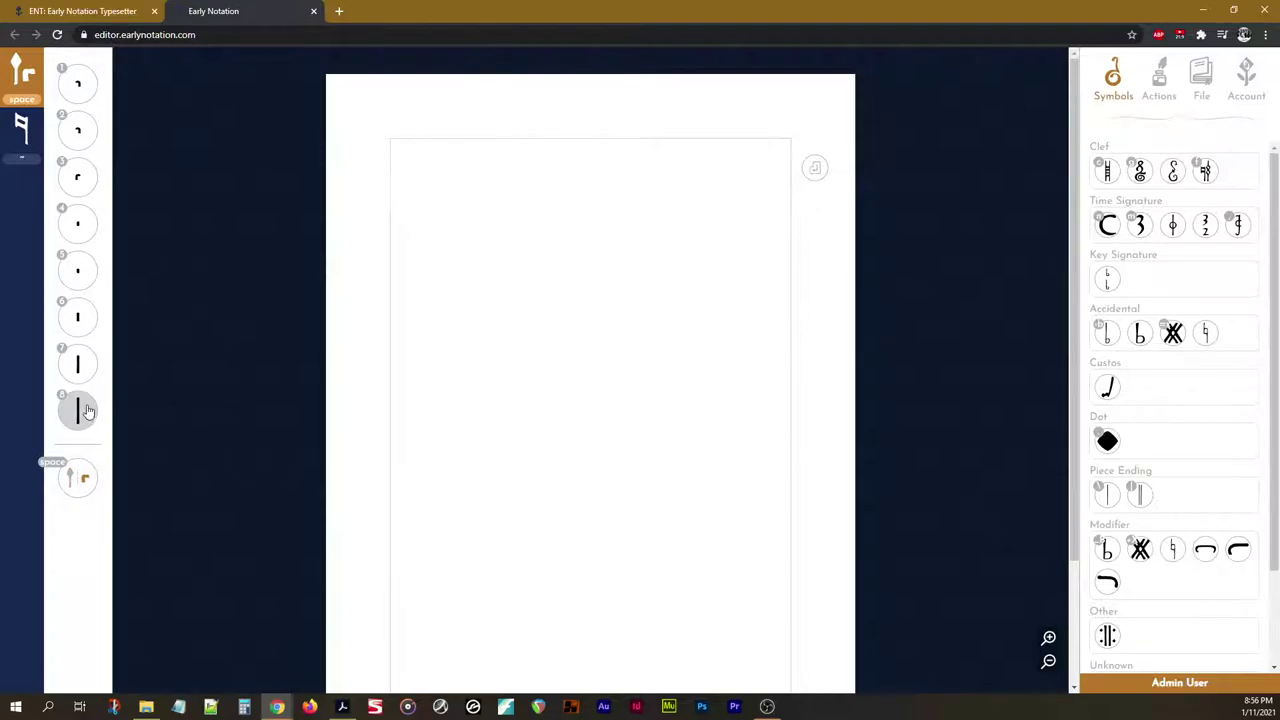
key("space")
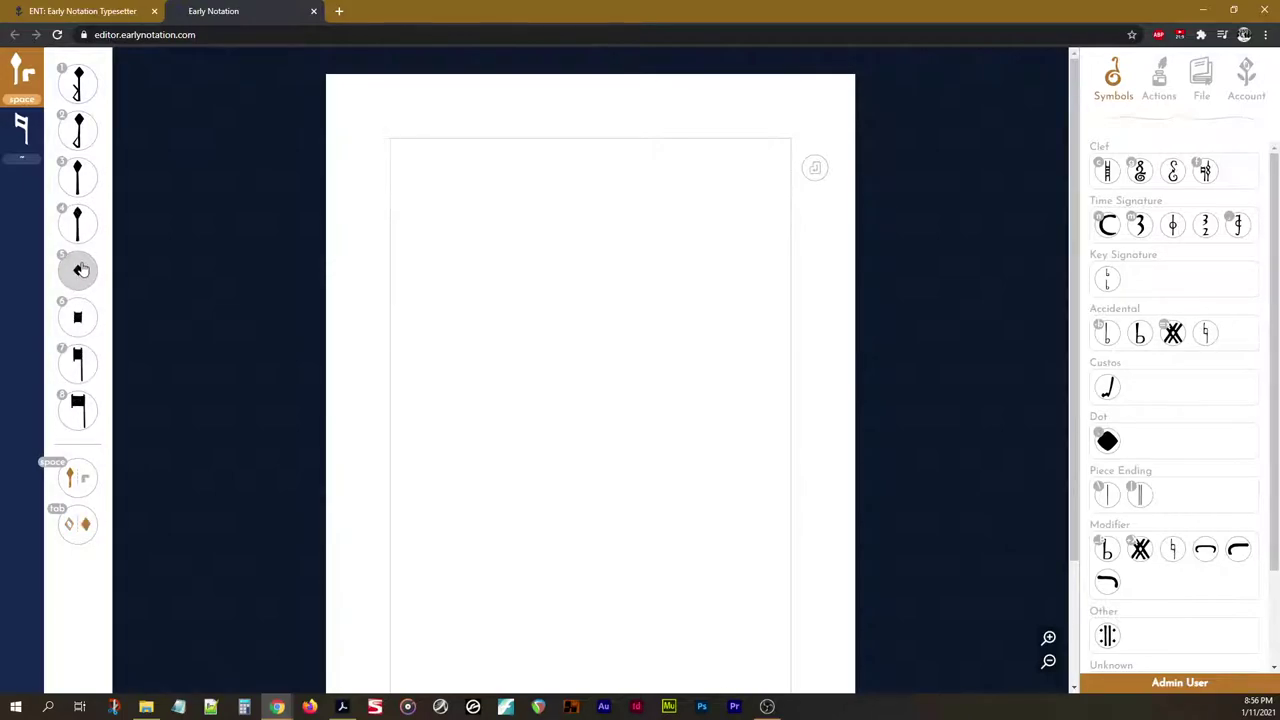
key("Tab")
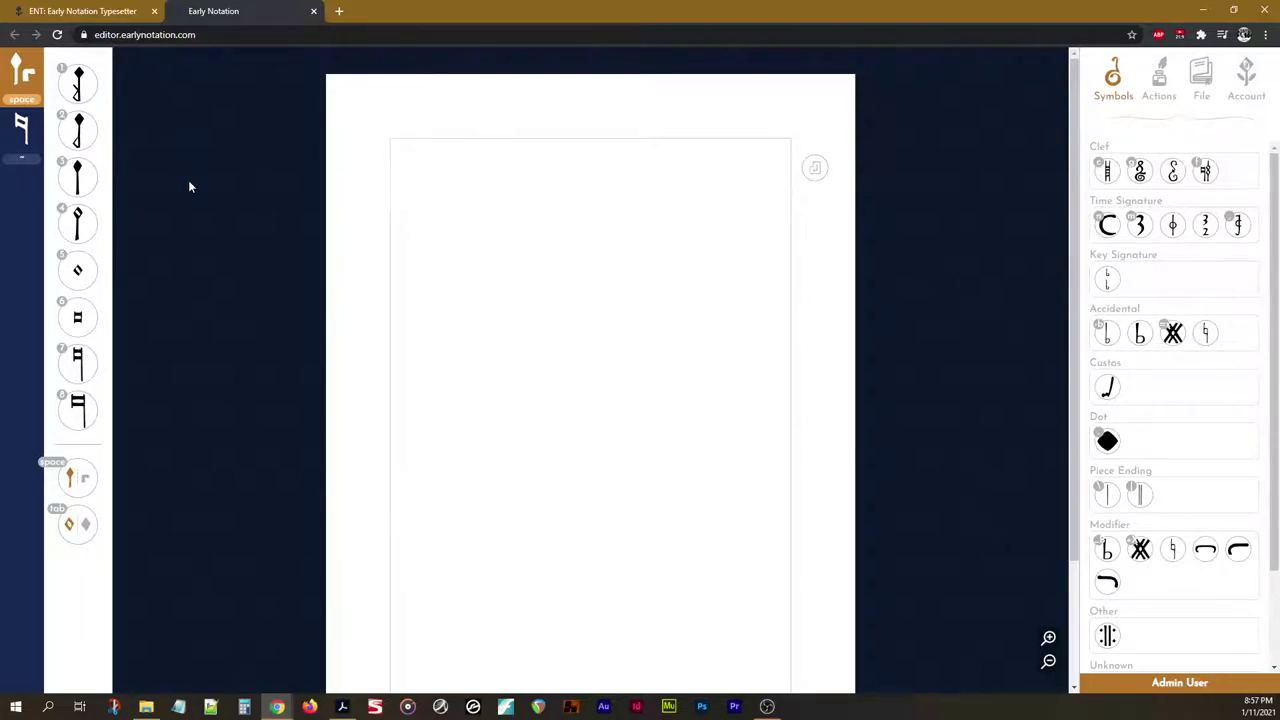
Place a C clef at the staff start, add a trial sharp, and delete it.
key("c")
key("shift+3")
key("BackSpace")
scroll(1195, 488, "down", 2)
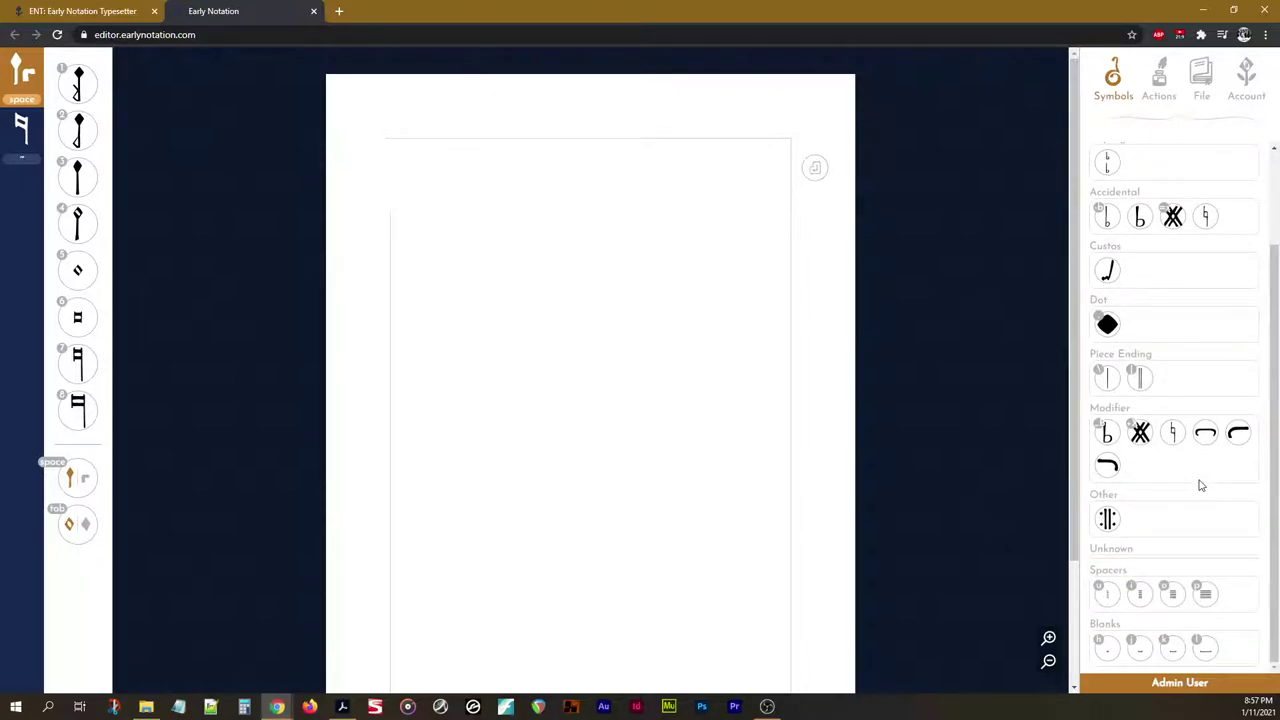
scroll(1201, 485, "up", 2)
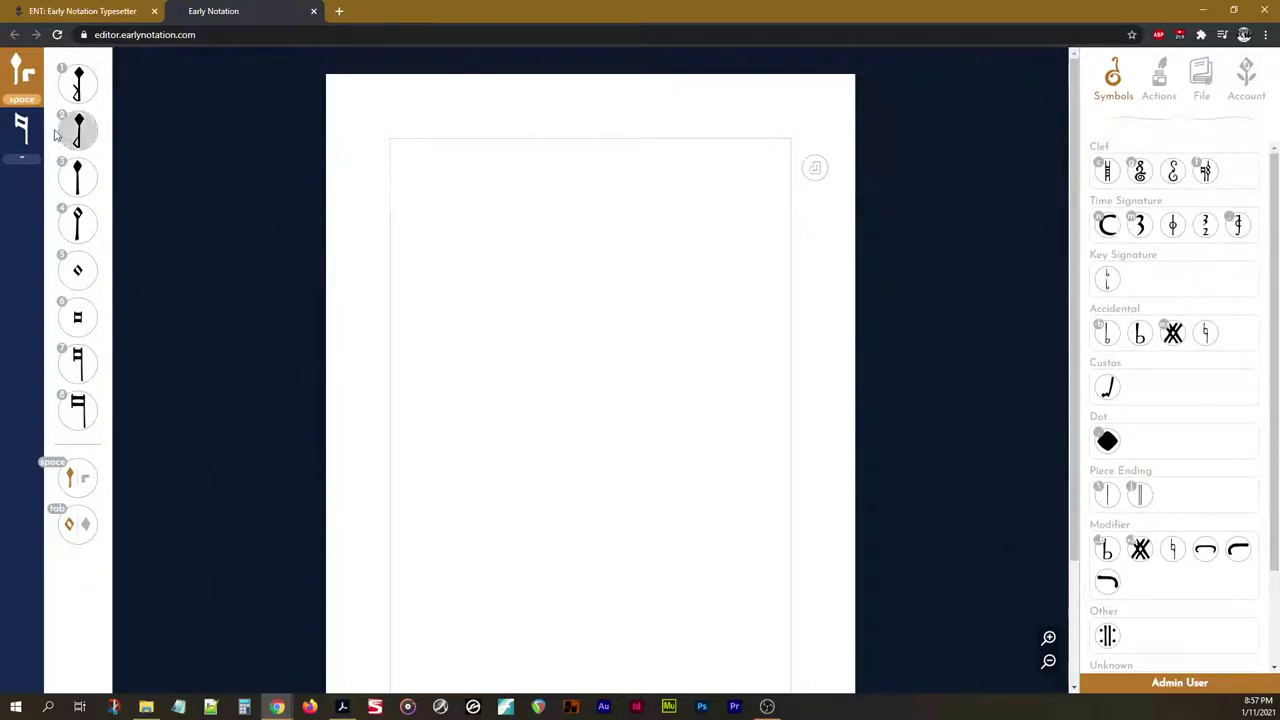
left_click(20, 138)
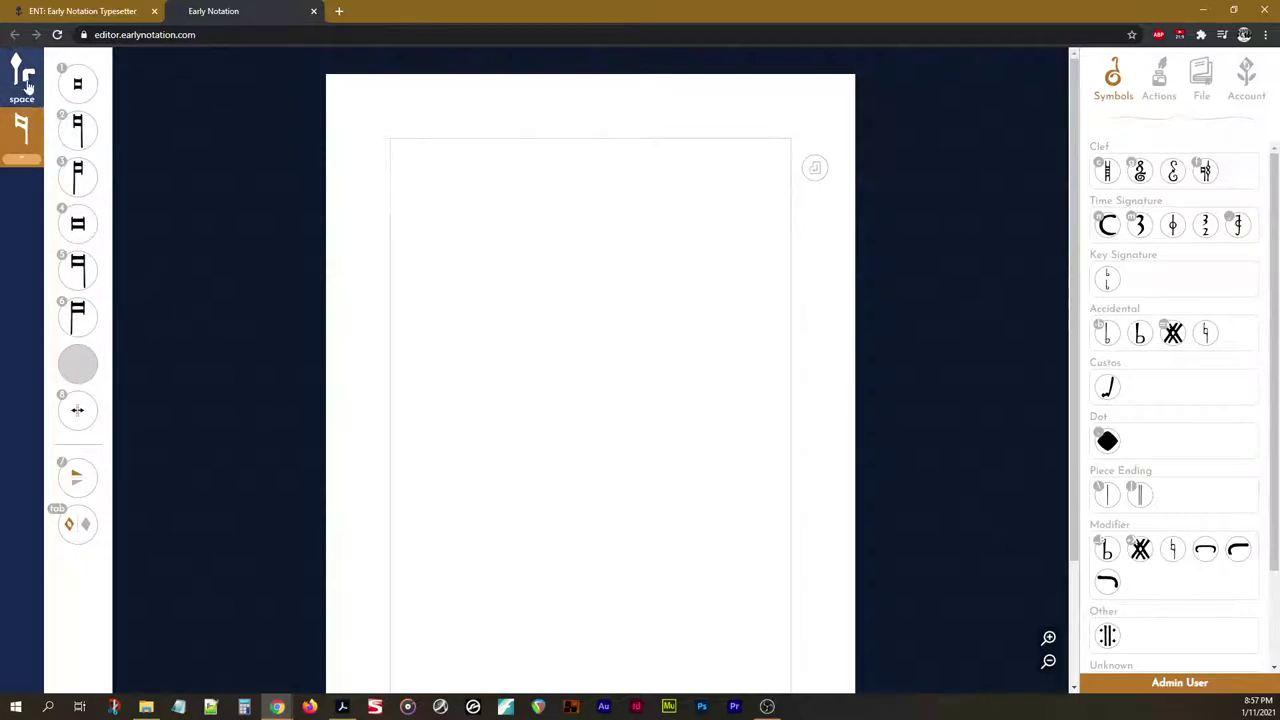
key("space")
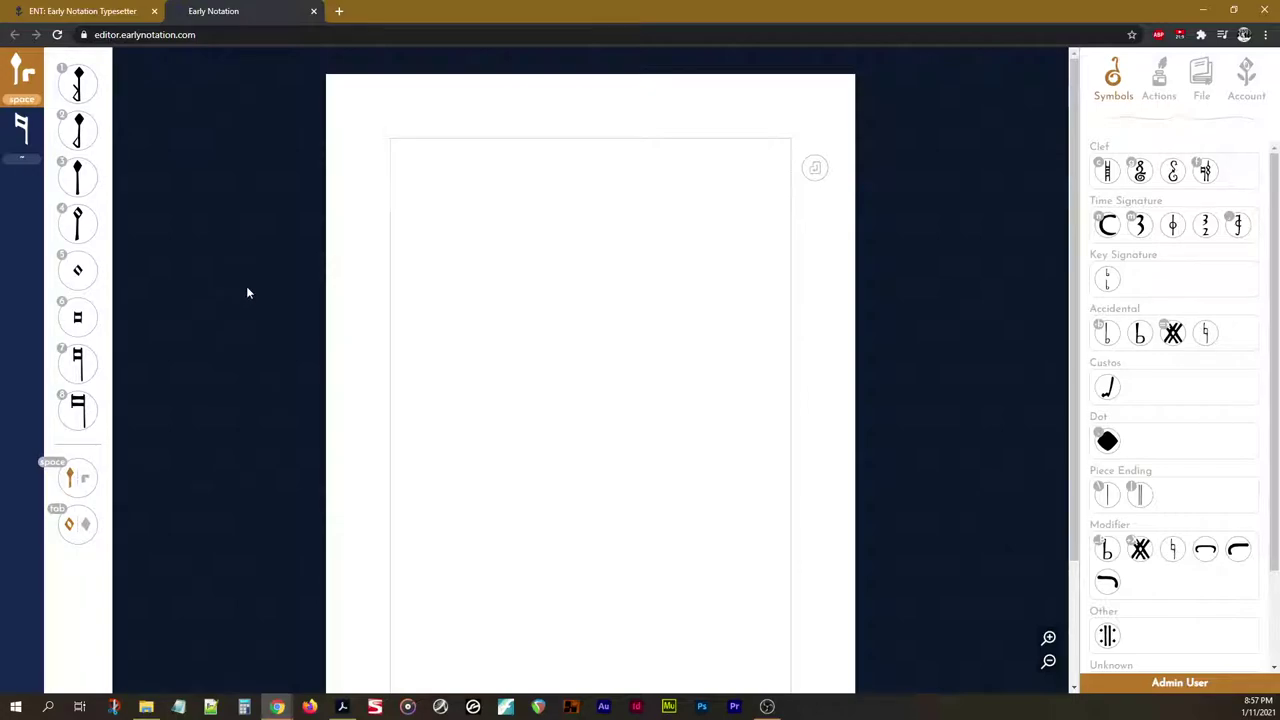